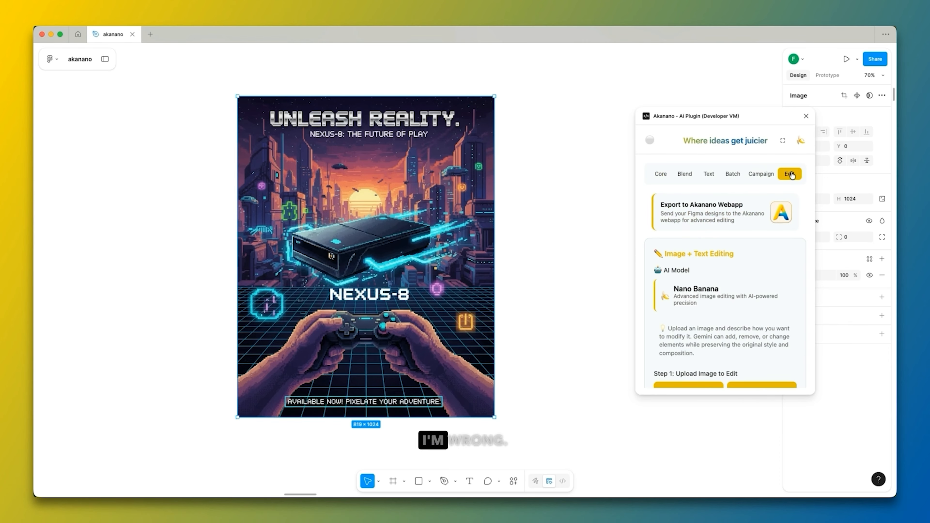
# Load the selected poster from the canvas into the image editor, enlarge the plugin window and move it away from the window edge.
pyautogui.click(708, 290)
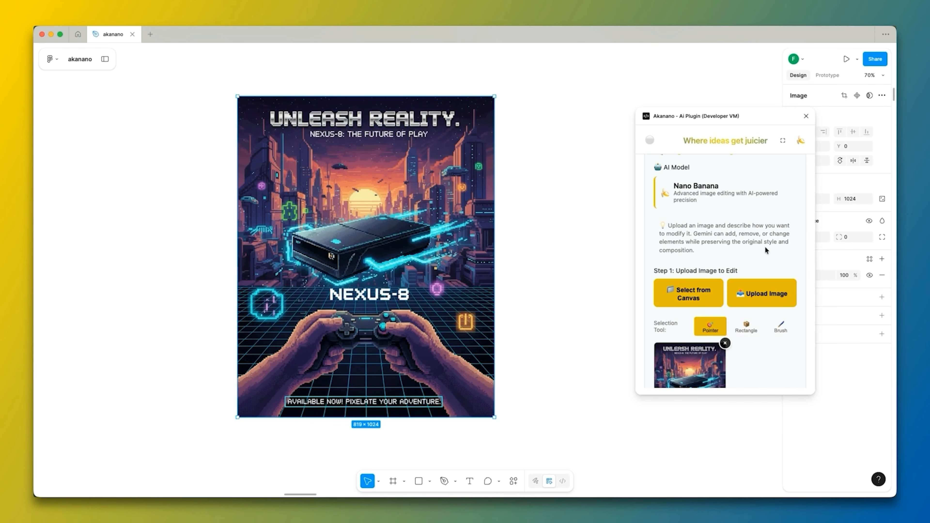
pyautogui.scroll(-3, 765, 243)
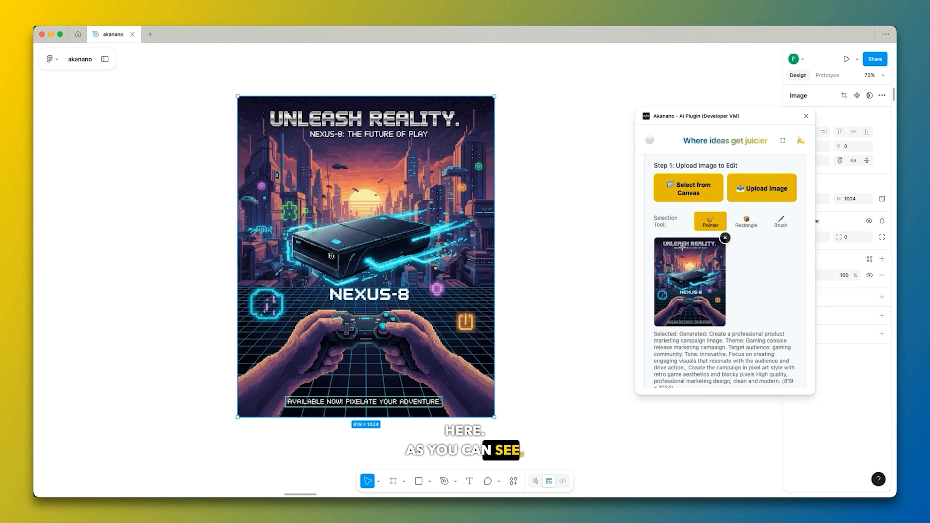
pyautogui.click(782, 141)
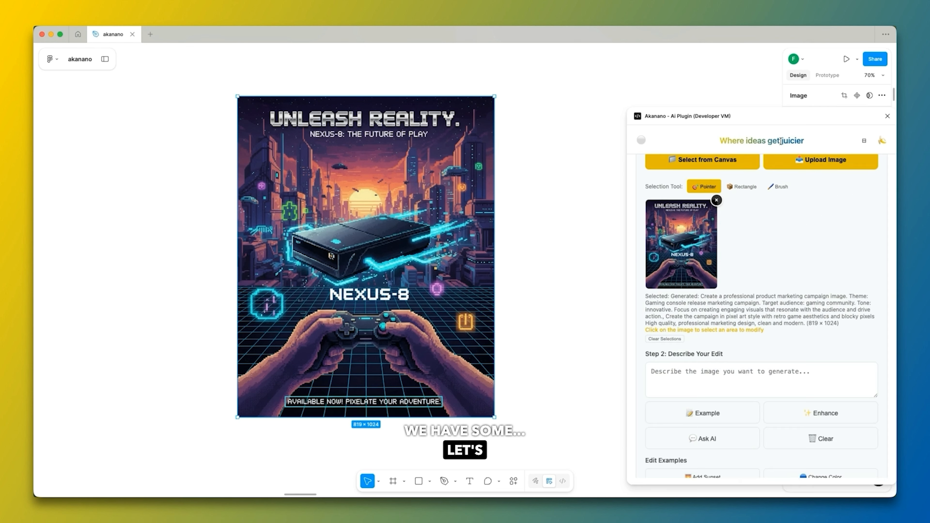
pyautogui.moveTo(748, 116); pyautogui.dragTo(677, 88)
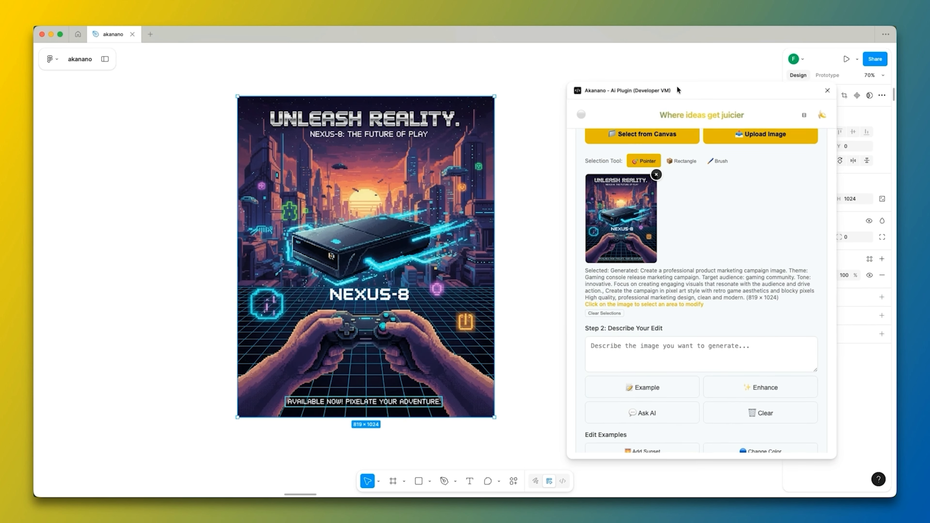
# Mark the poster's headline with a rectangle selection and add "replace the text Unleash Reality with Another Reality" to the edit prompt.
pyautogui.click(682, 159)
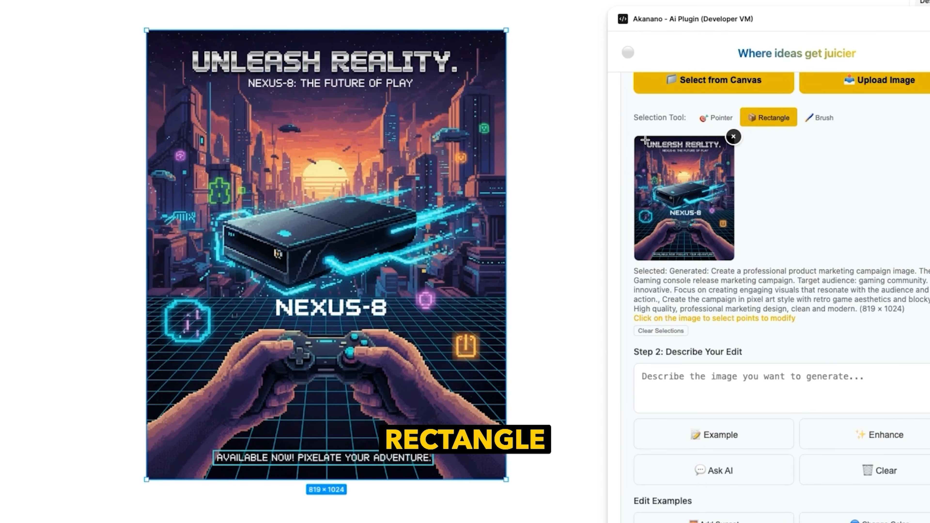
pyautogui.moveTo(646, 139); pyautogui.dragTo(725, 149)
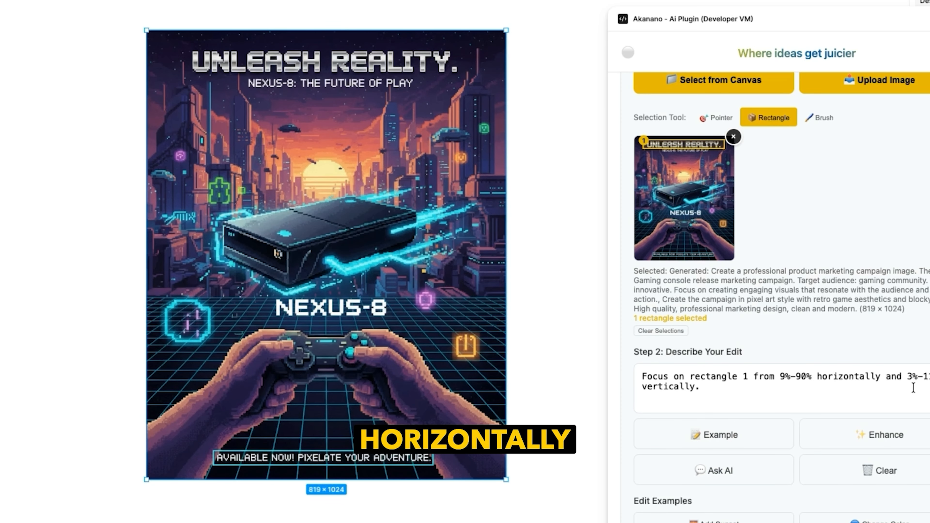
pyautogui.click(742, 398)
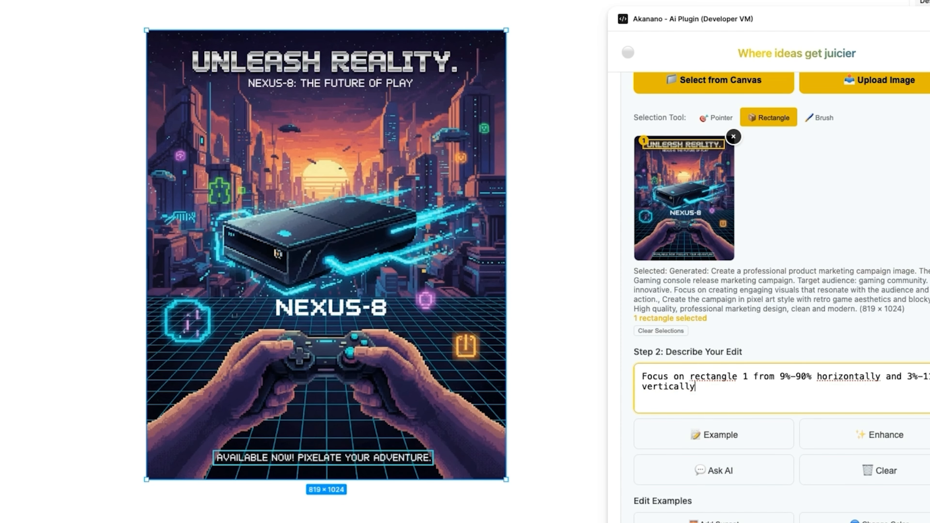
pyautogui.write('replace the text')
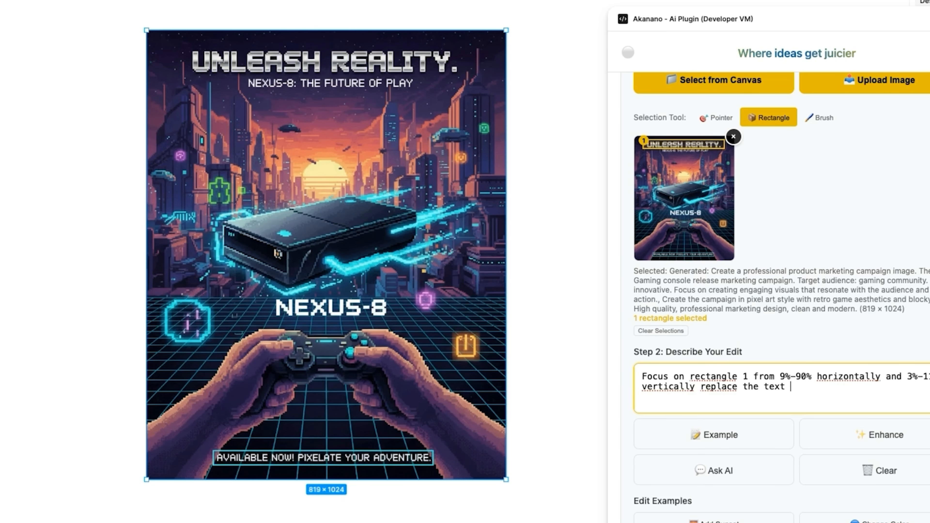
pyautogui.write(' Unleash ')
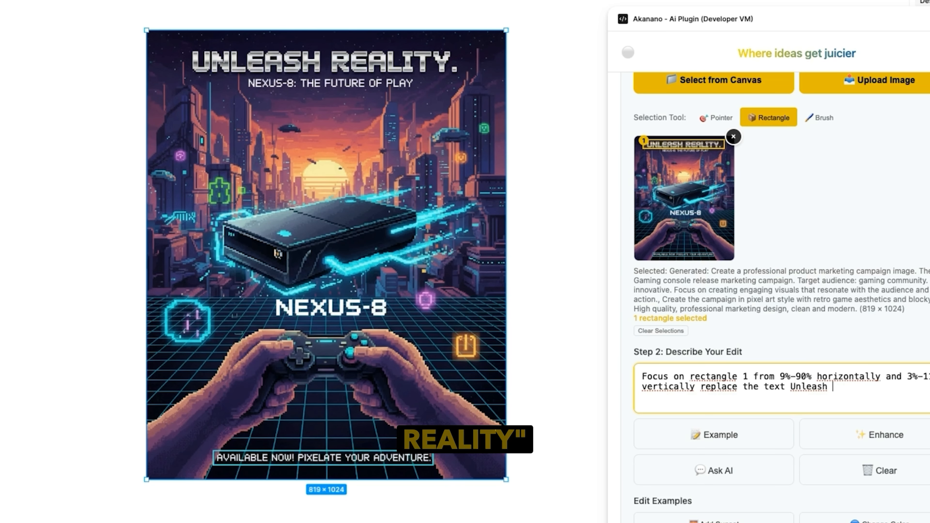
pyautogui.write('Reality with')
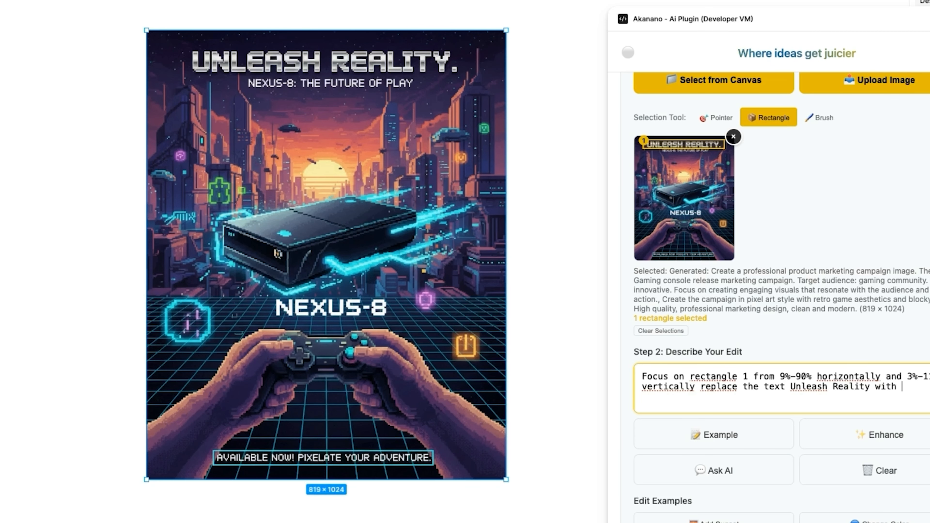
pyautogui.write(' Anothe')
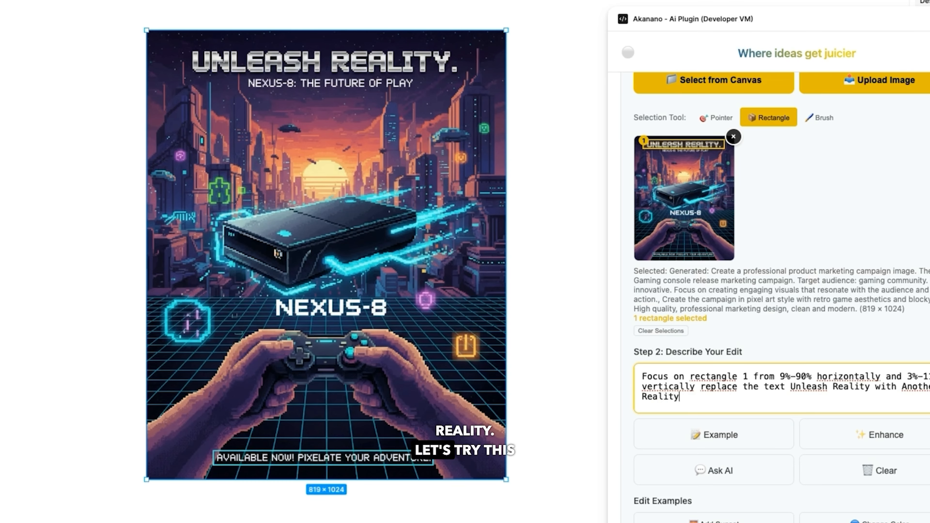
# Run the image edit on the poster, keeping the artistic style at Original (Use prompt style).
pyautogui.scroll(-10, 859, 411)
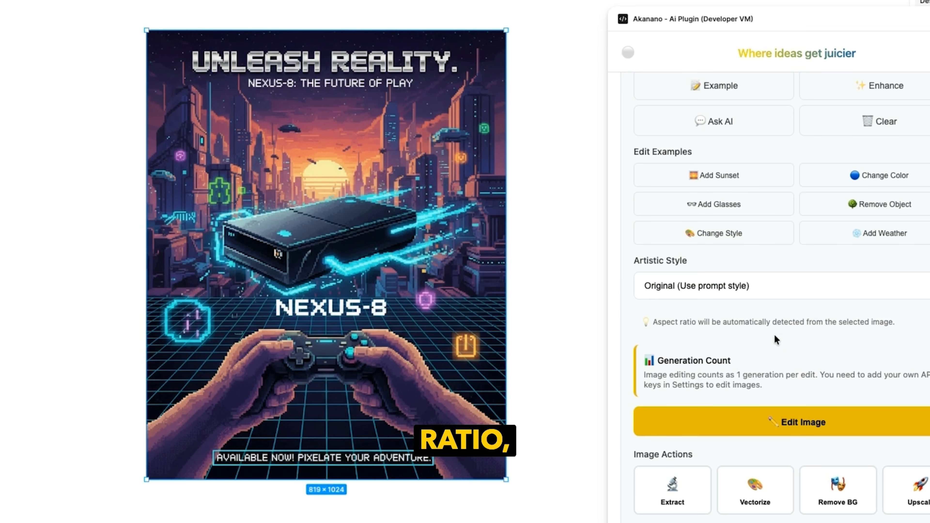
pyautogui.scroll(-15, 774, 334)
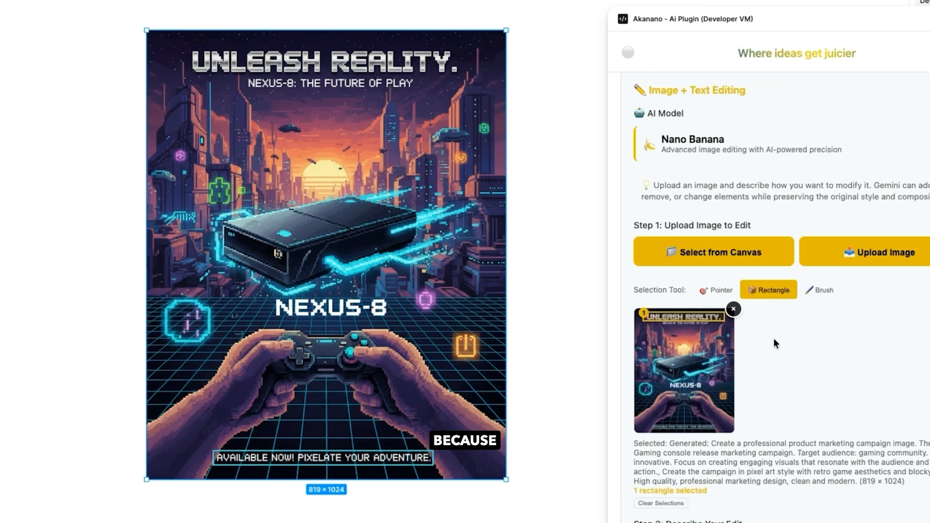
pyautogui.scroll(3, 774, 339)
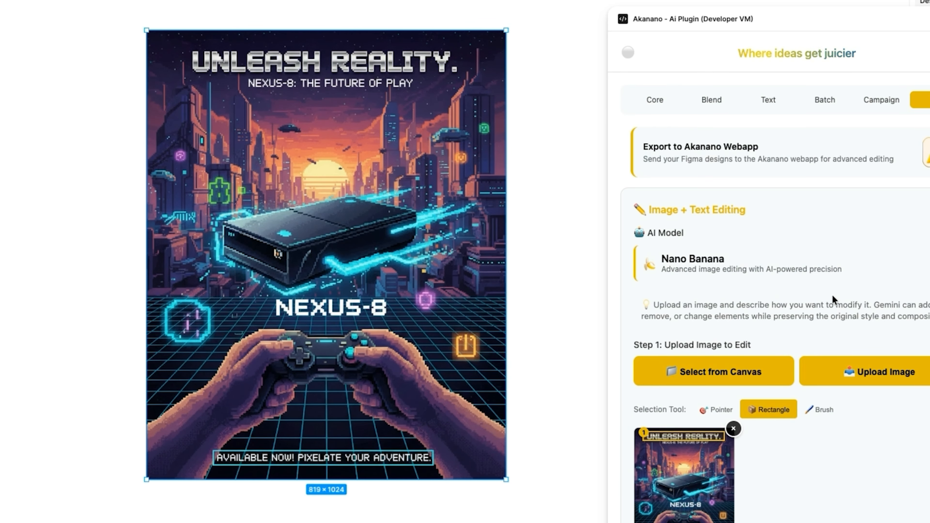
pyautogui.scroll(-9, 837, 290)
pyautogui.scroll(-10, 816, 304)
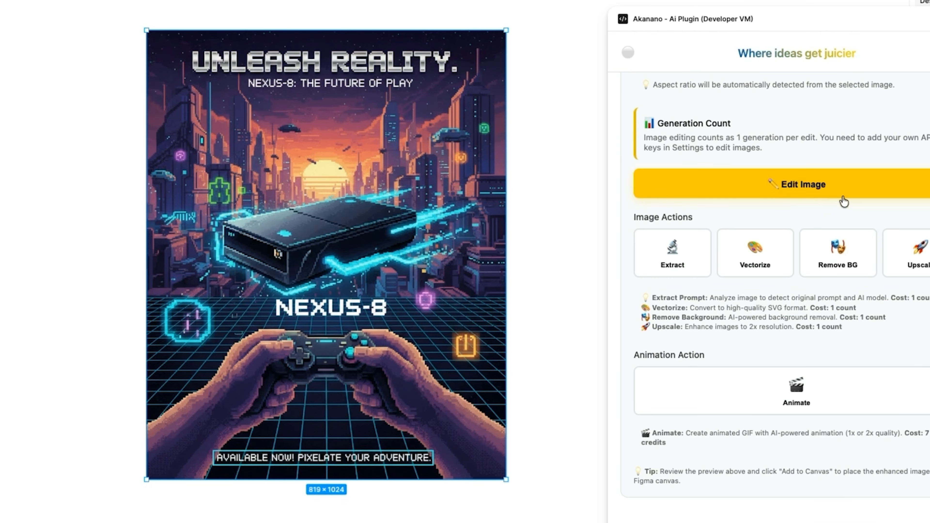
pyautogui.click(834, 193)
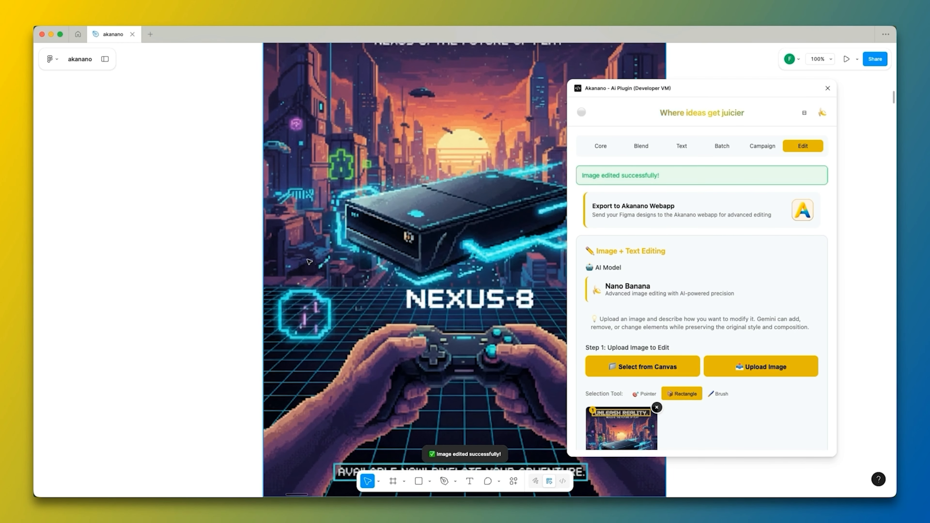
# Delete the grey square over the edited poster's corner and move that poster beside the original, on its left.
pyautogui.scroll(-5, 348, 274)
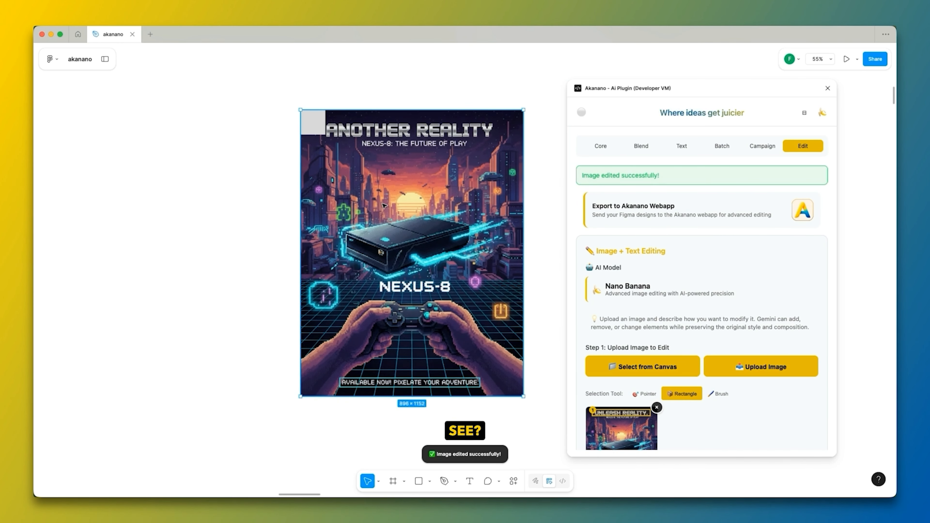
pyautogui.click(312, 124)
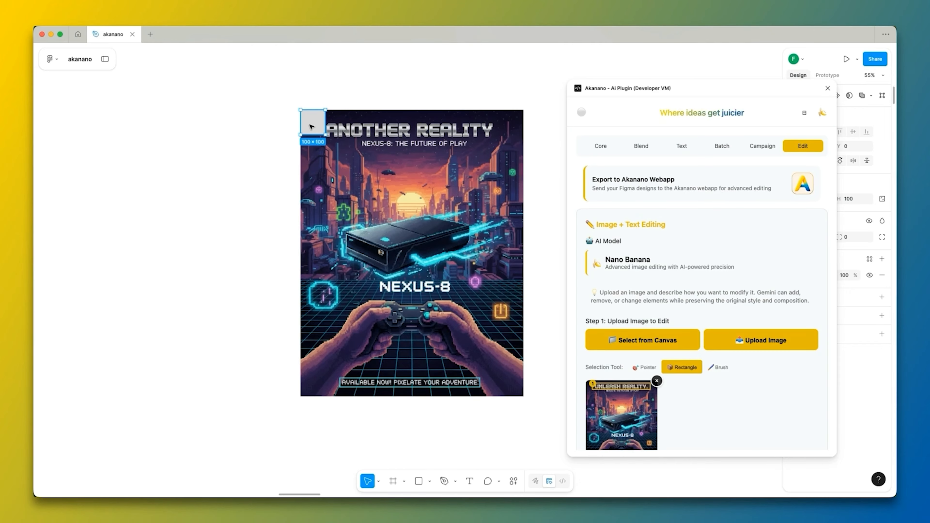
pyautogui.press('BackSpace')
pyautogui.moveTo(478, 189); pyautogui.dragTo(257, 181)
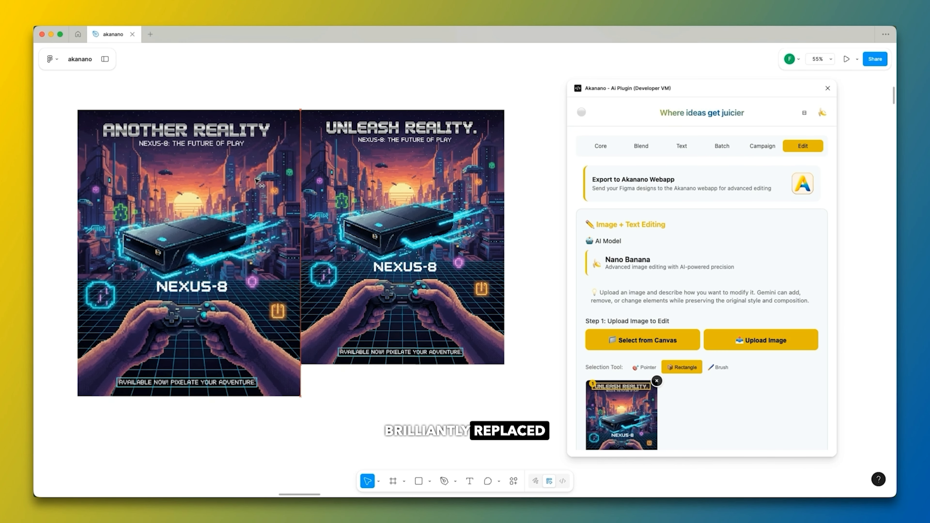
# Scale the Another Reality poster to 796.44 × 1024 and leave a gap between it and the original poster.
pyautogui.scroll(-2, 526, 212)
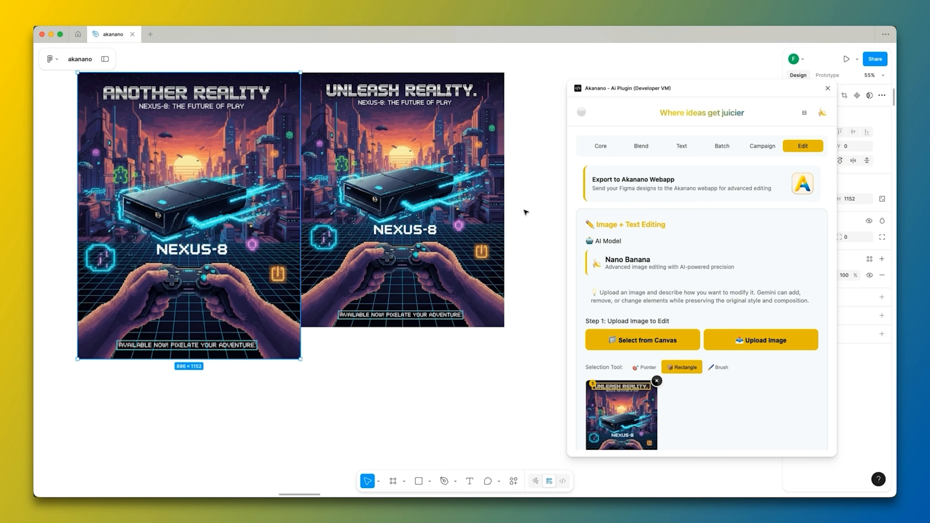
pyautogui.scroll(-5, 526, 213)
pyautogui.scroll(4, 339, 178)
pyautogui.moveTo(206, 361); pyautogui.dragTo(228, 332)
pyautogui.moveTo(334, 251); pyautogui.dragTo(310, 254)
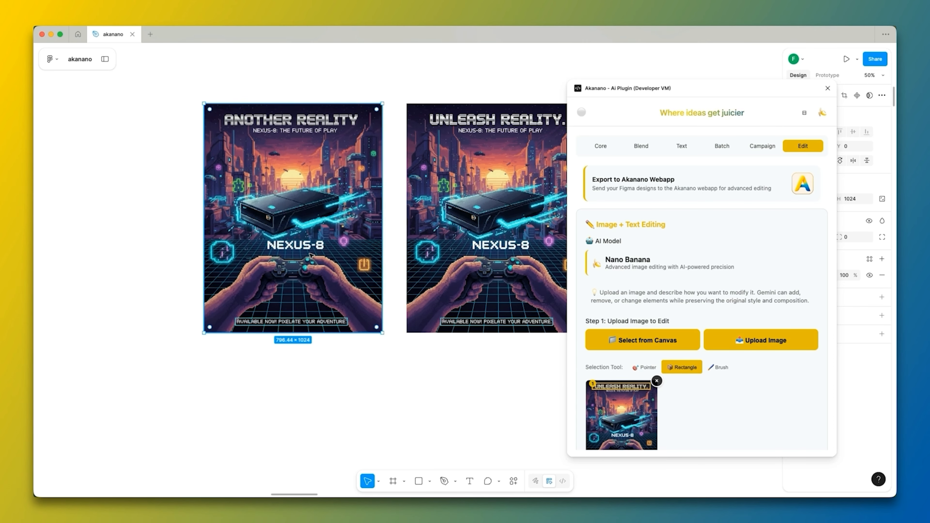
pyautogui.scroll(1, 566, 237)
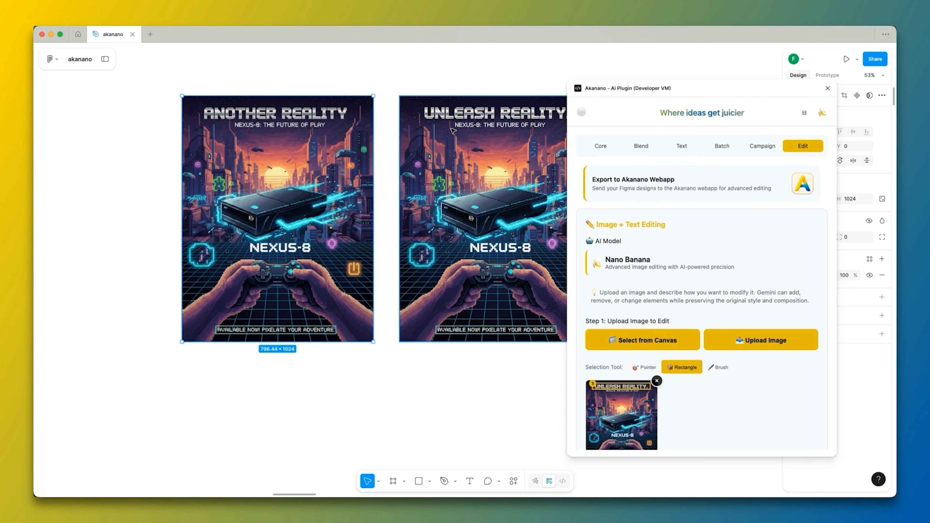
pyautogui.scroll(2, 378, 90)
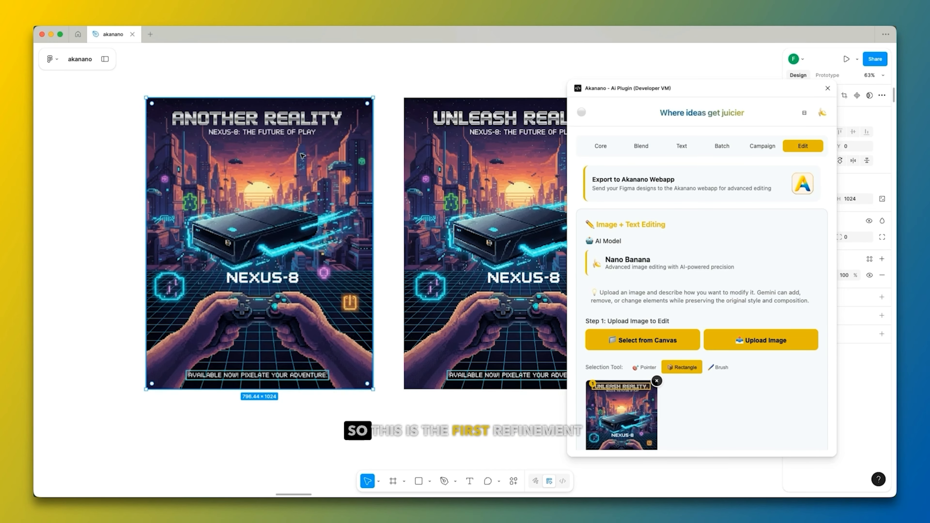
# Paint over the game console in the editor's poster preview with the Brush selection tool.
pyautogui.scroll(-4, 738, 266)
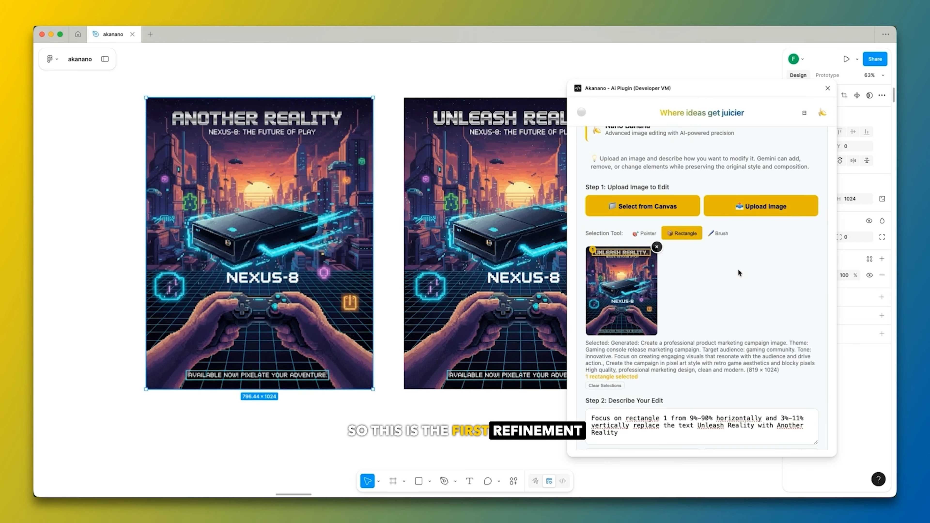
pyautogui.scroll(-5, 738, 269)
pyautogui.scroll(5, 738, 269)
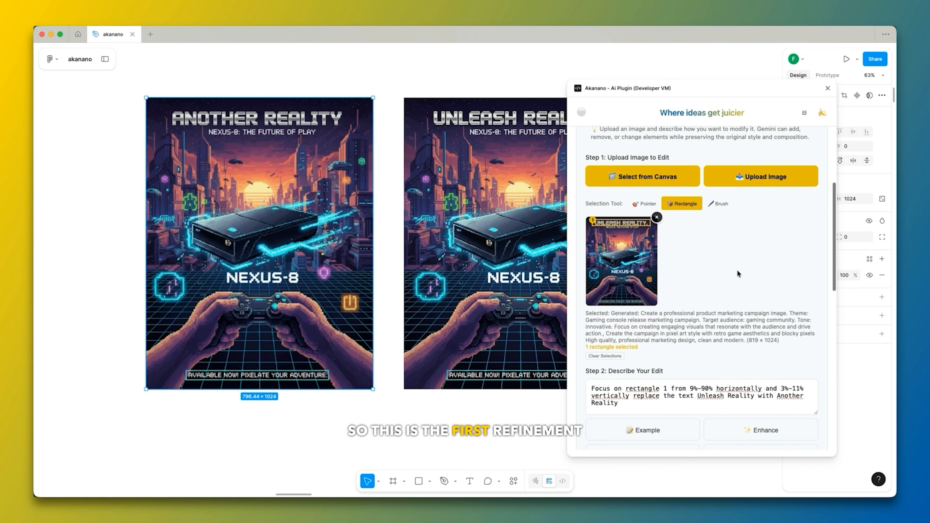
pyautogui.click(721, 204)
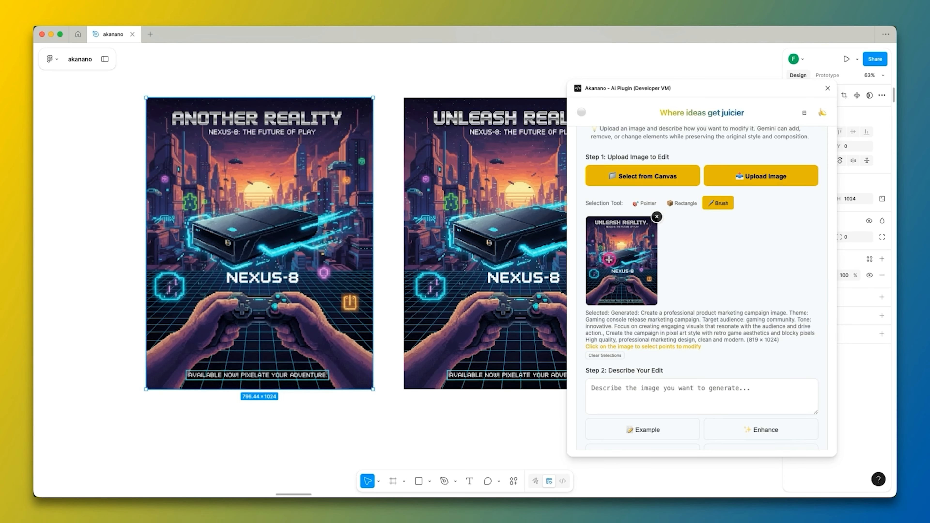
pyautogui.moveTo(636, 252)
pyautogui.mouseDown()
pyautogui.moveTo(613, 261)
pyautogui.moveTo(638, 257)
pyautogui.mouseUp()
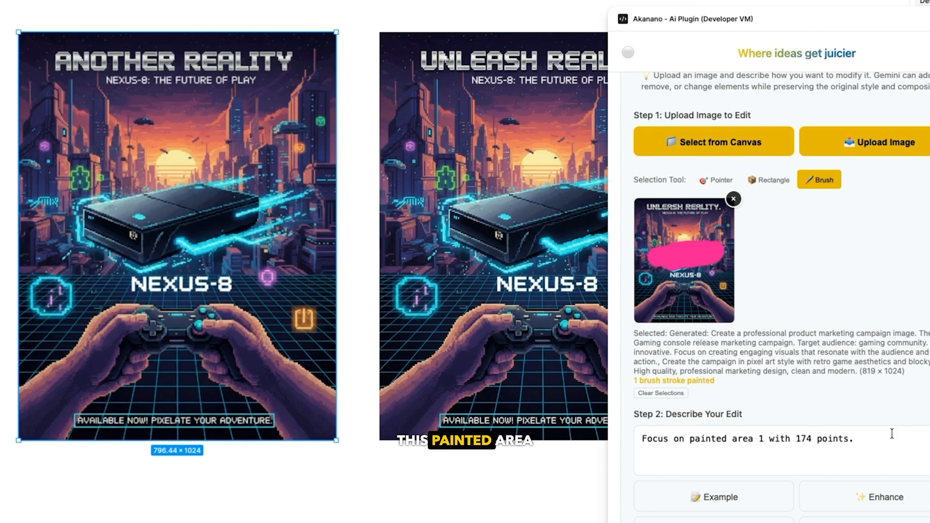
# Add "replace the game console with another type" to the edit prompt for the painted area.
pyautogui.click(872, 450)
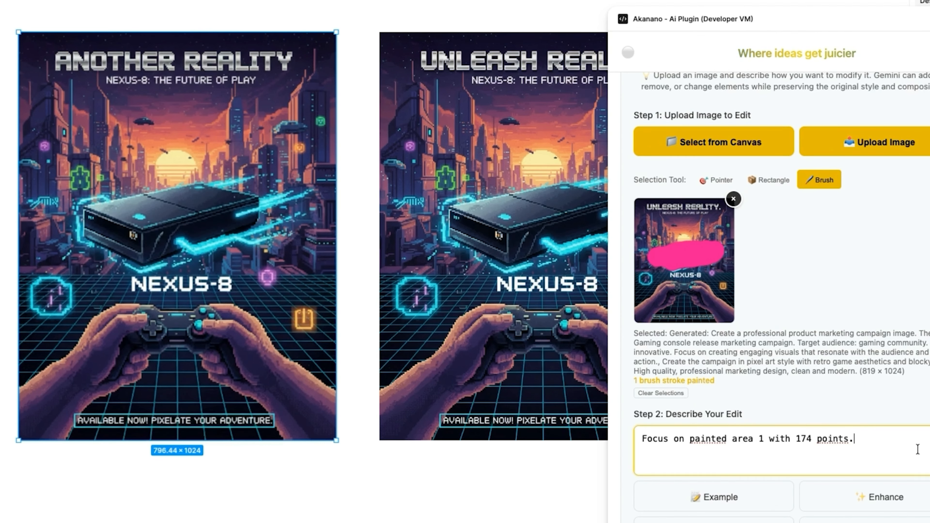
pyautogui.write('replace the ')
pyautogui.write('game cons')
pyautogui.write('ole w')
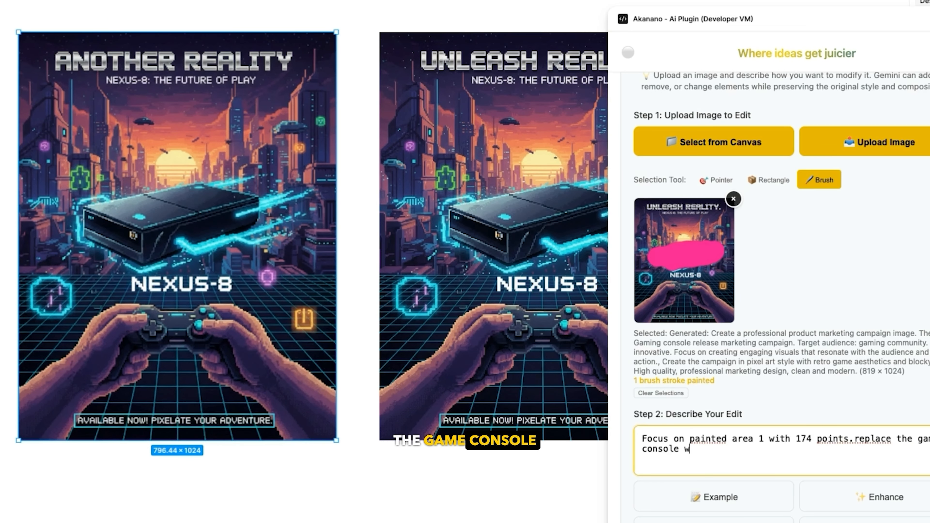
pyautogui.write('ith another type')
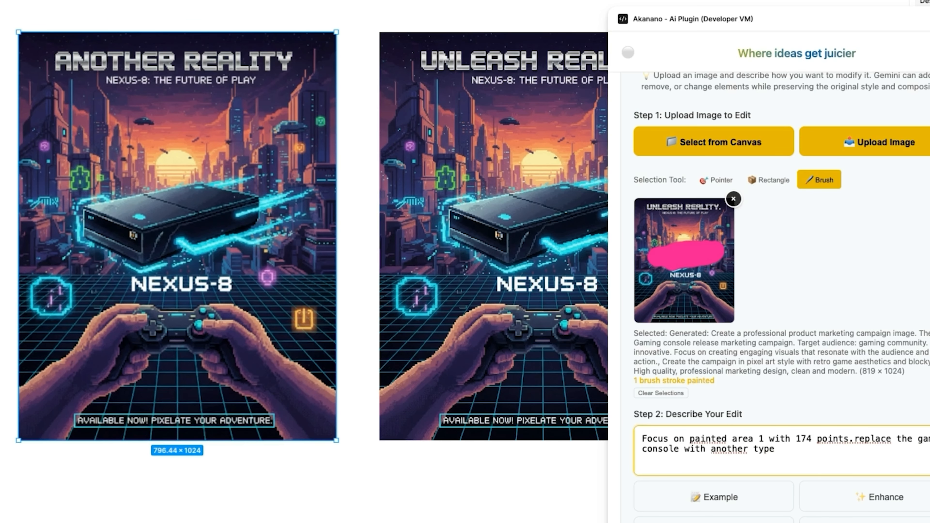
# Load the Another Reality poster from the canvas as the image to edit.
pyautogui.scroll(-15, 861, 343)
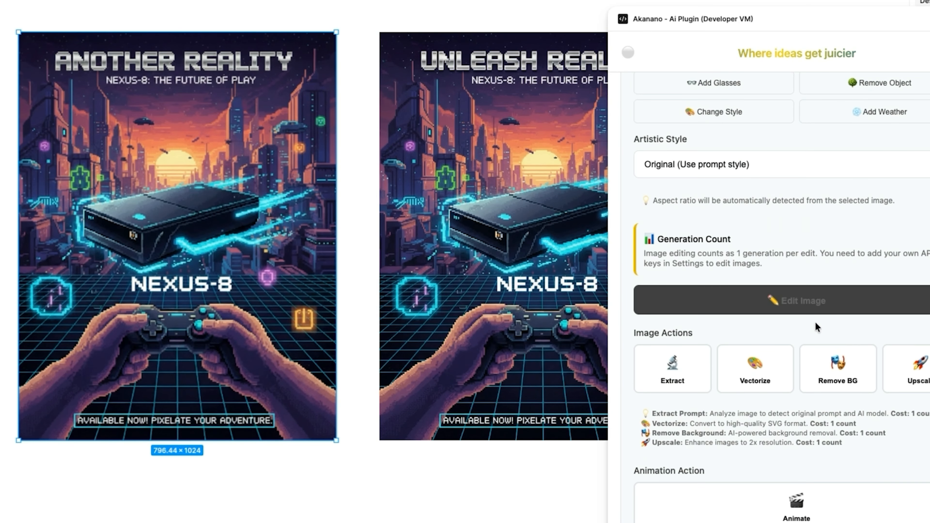
pyautogui.scroll(15, 817, 326)
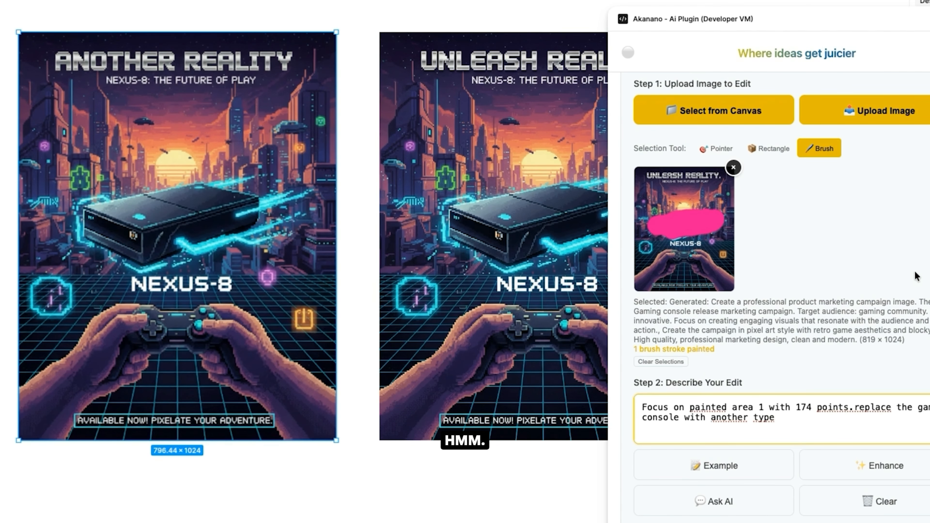
pyautogui.scroll(-10, 914, 273)
pyautogui.scroll(3, 914, 273)
pyautogui.scroll(10, 914, 274)
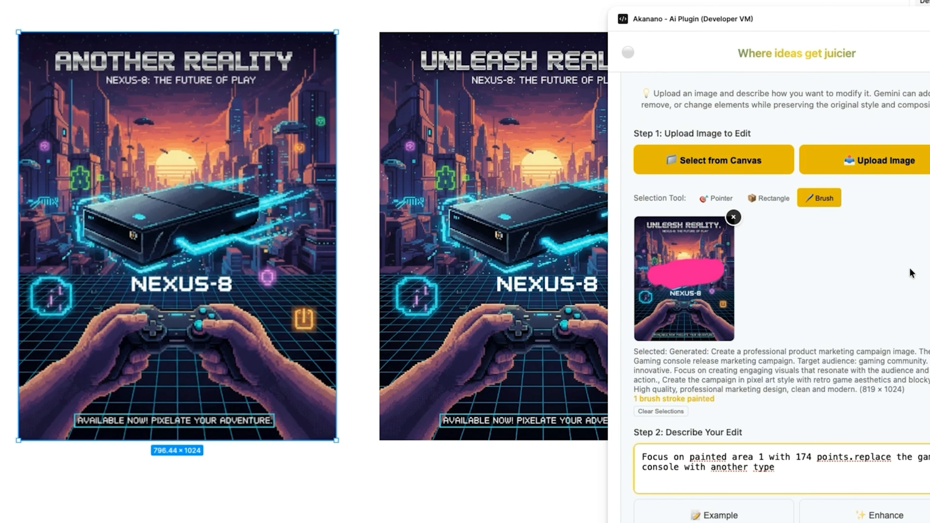
pyautogui.scroll(5, 750, 229)
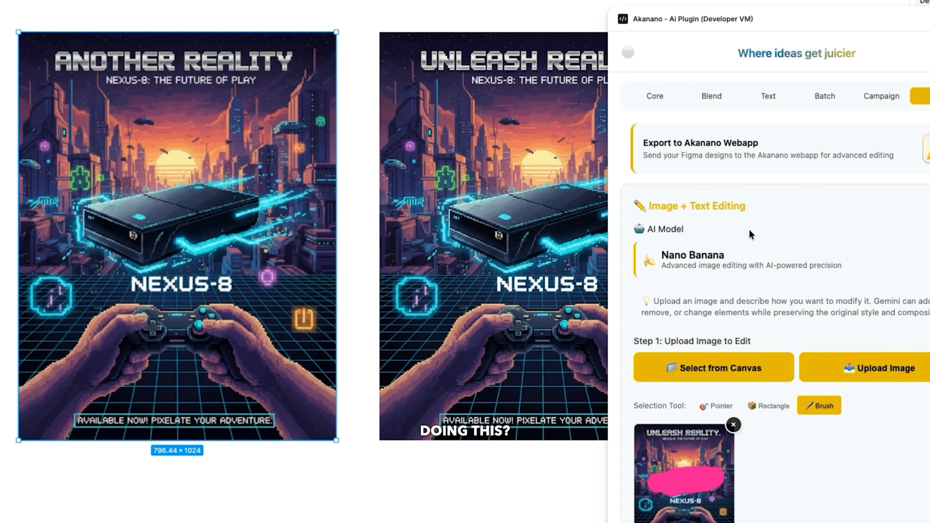
pyautogui.scroll(-2, 749, 229)
pyautogui.click(716, 296)
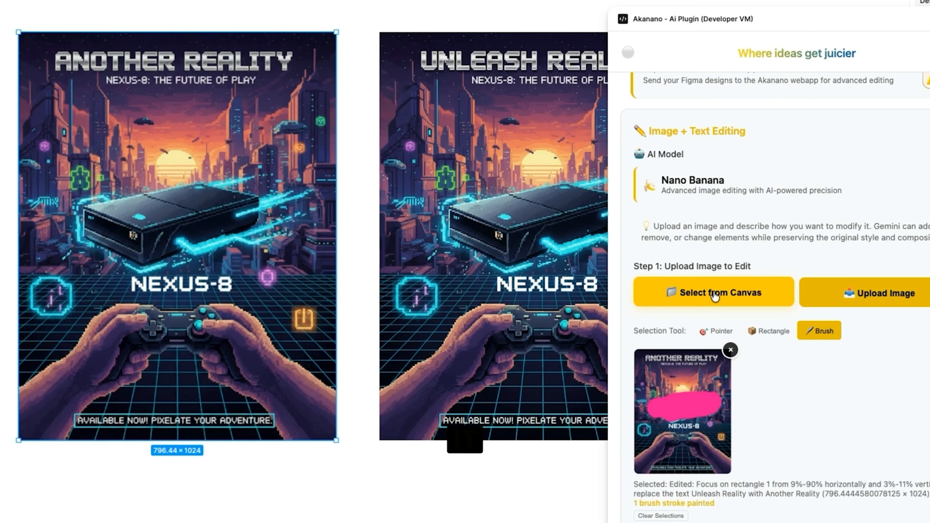
# Run the image edit that replaces the game console in the poster's painted area.
pyautogui.scroll(-3, 843, 373)
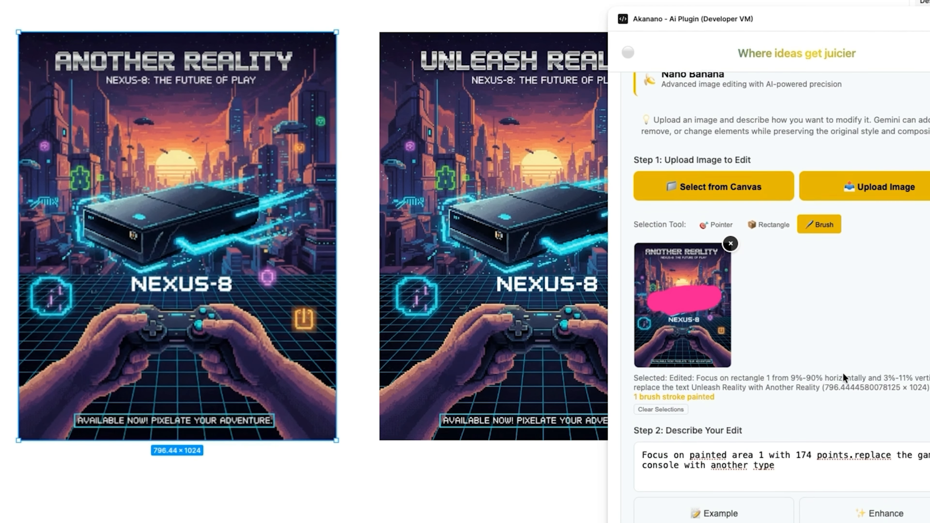
pyautogui.scroll(-10, 845, 321)
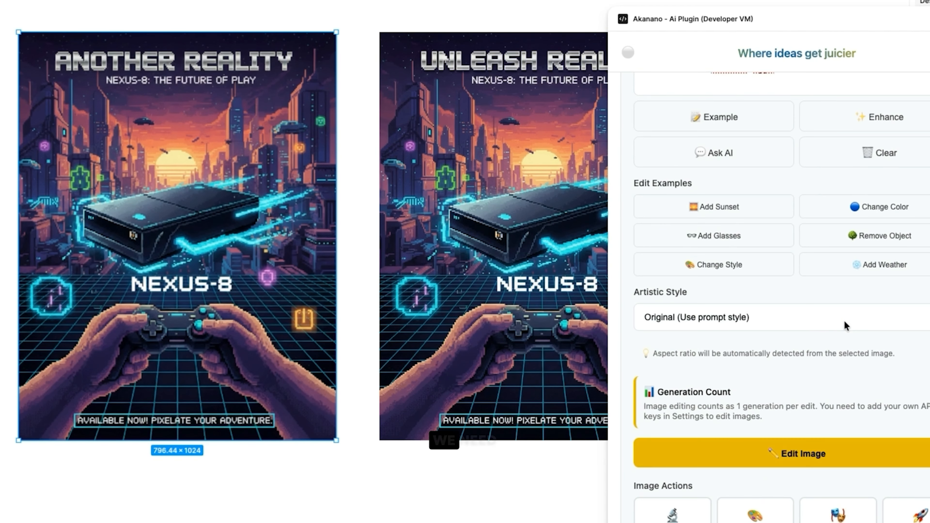
pyautogui.scroll(-8, 844, 324)
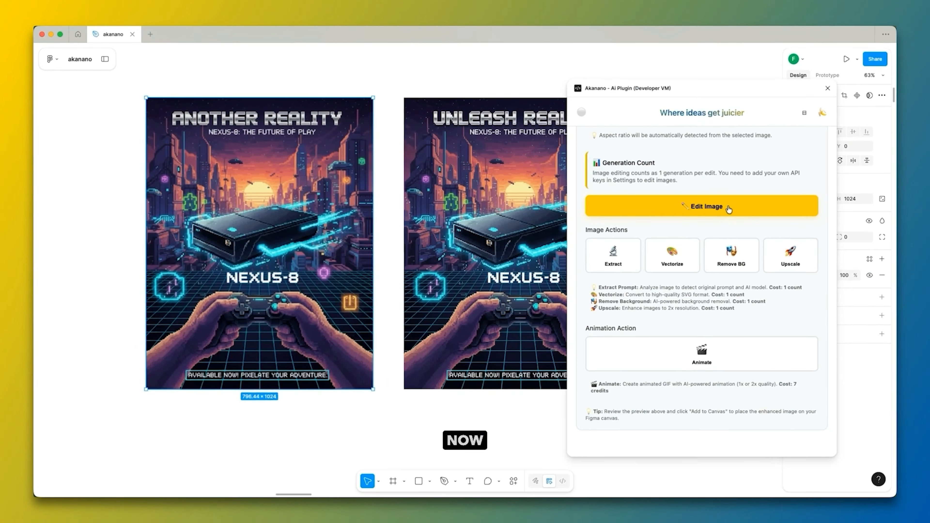
pyautogui.click(761, 203)
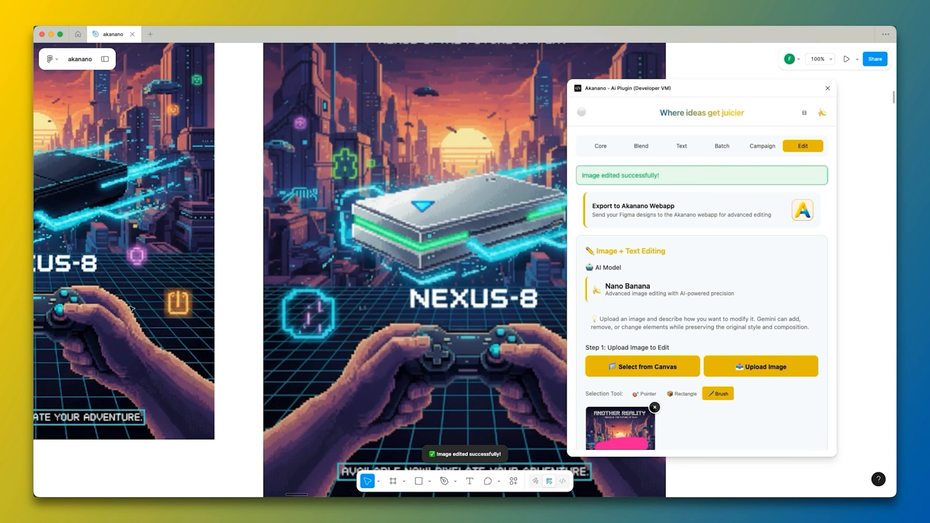
# Delete the small gray square covering the corner of the newly edited poster.
pyautogui.scroll(-5, 461, 217)
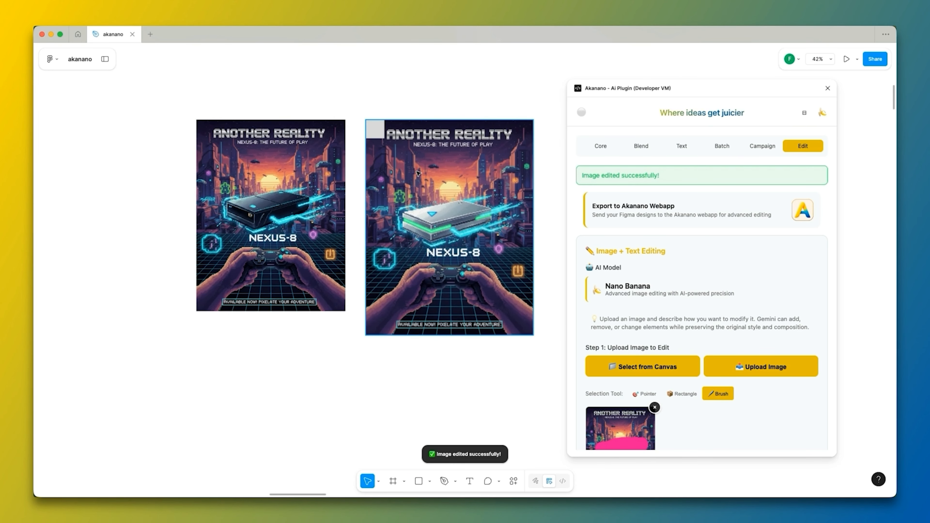
pyautogui.click(377, 133)
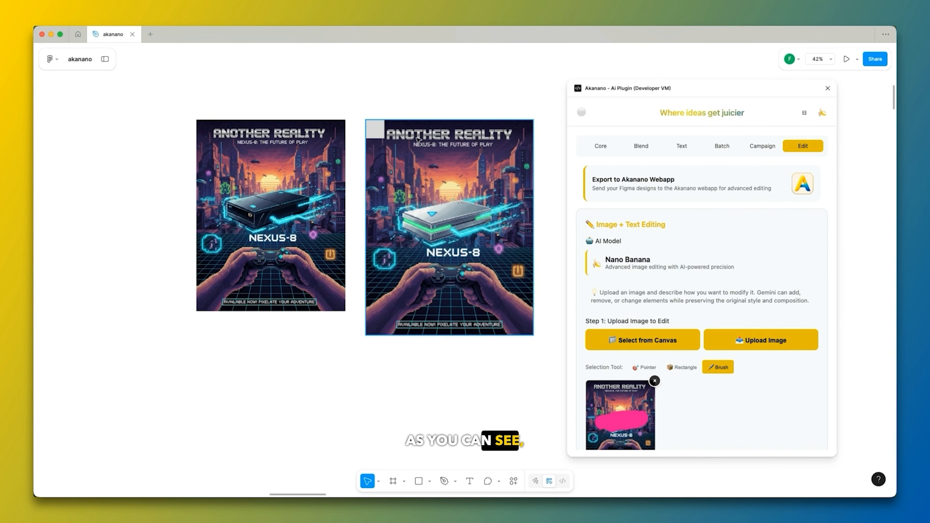
pyautogui.press('Delete')
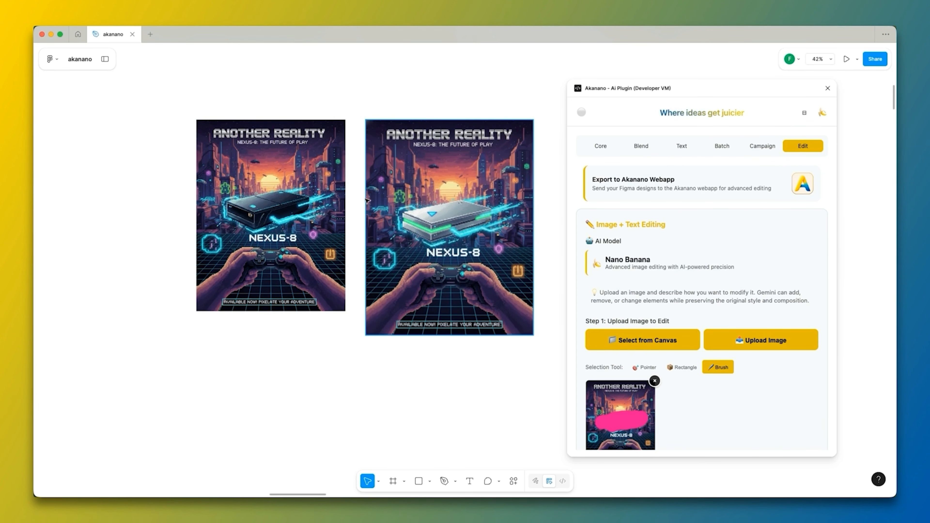
# Compare the console and overall style of the newly edited poster with the black-console Another Reality poster.
pyautogui.scroll(2, 402, 224)
pyautogui.click(179, 207)
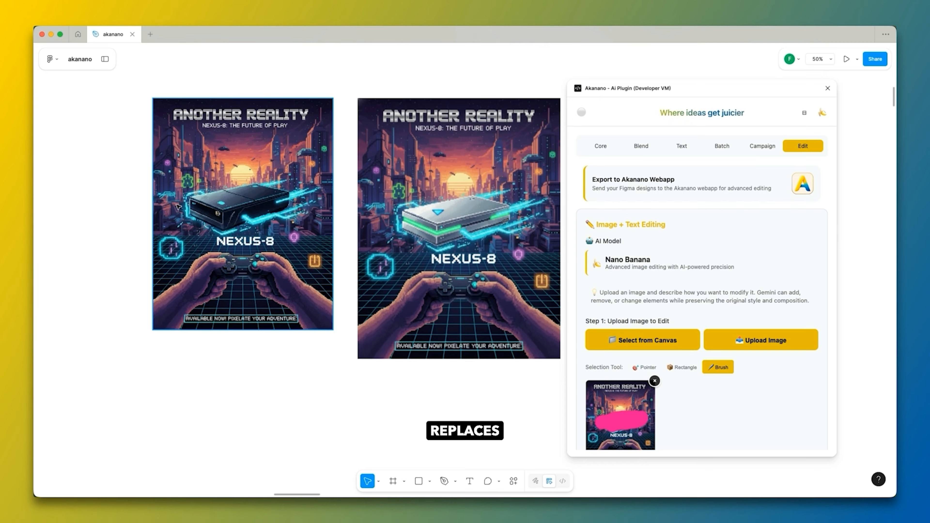
pyautogui.click(518, 234)
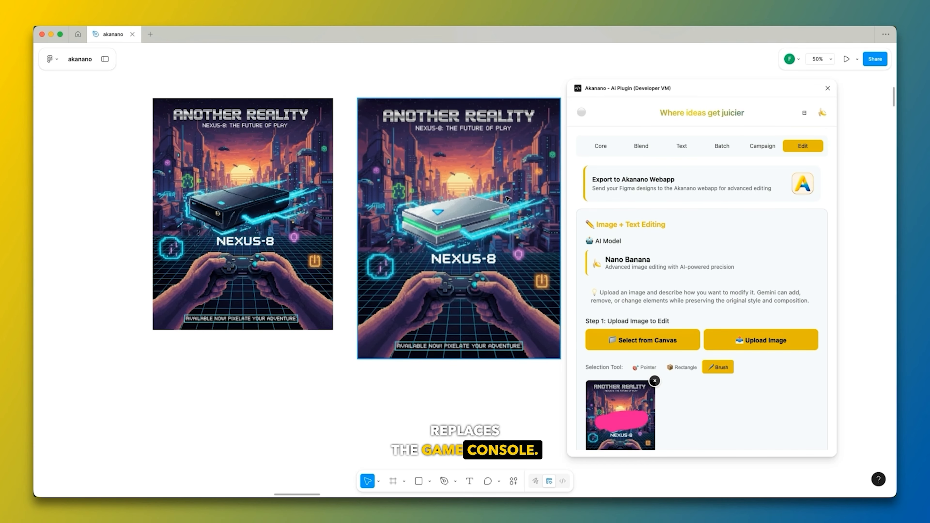
pyautogui.scroll(2, 479, 190)
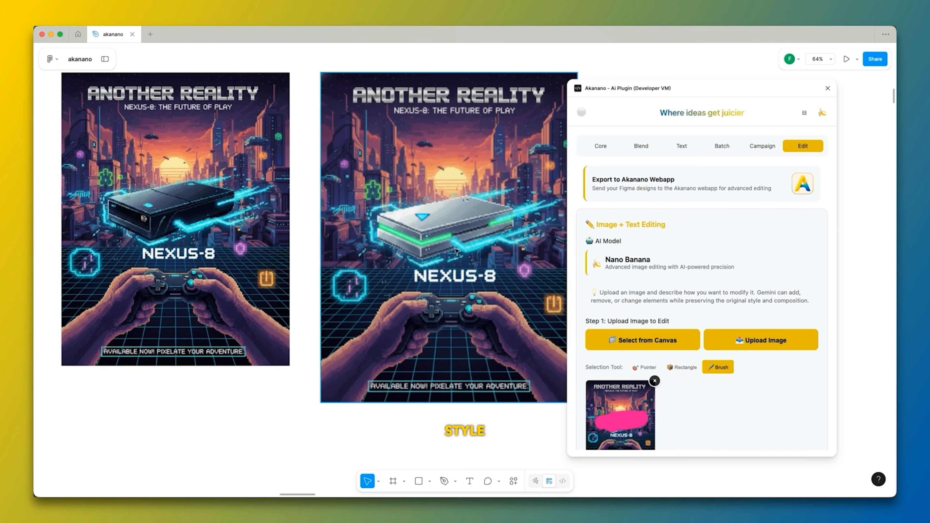
pyautogui.scroll(-2, 438, 202)
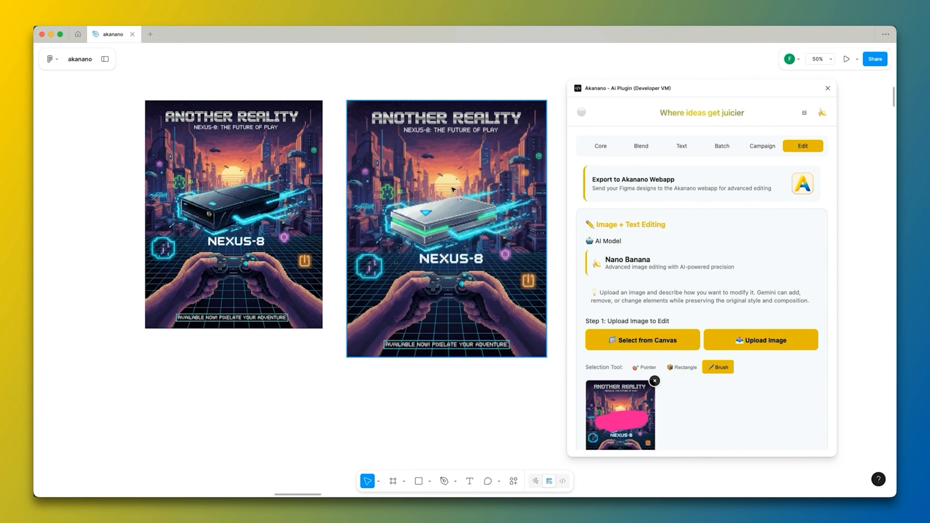
pyautogui.scroll(1, 419, 158)
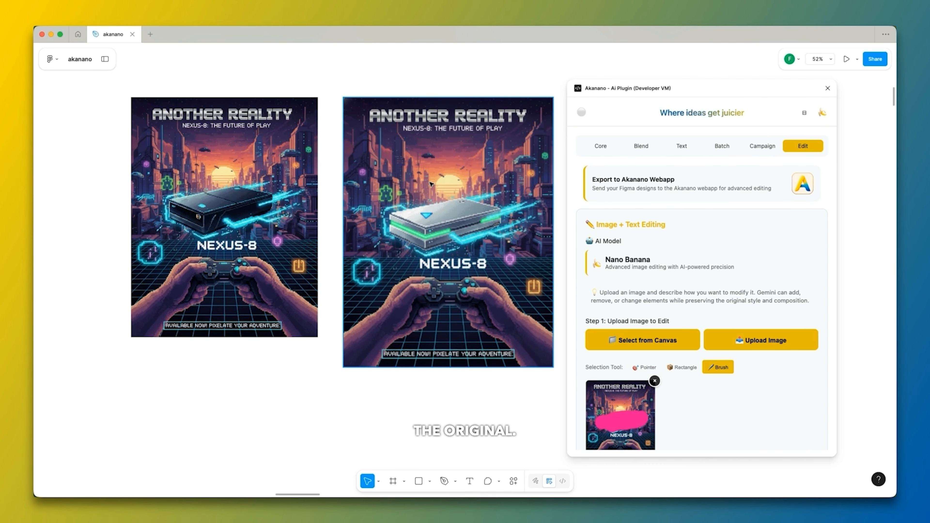
pyautogui.scroll(-1, 422, 216)
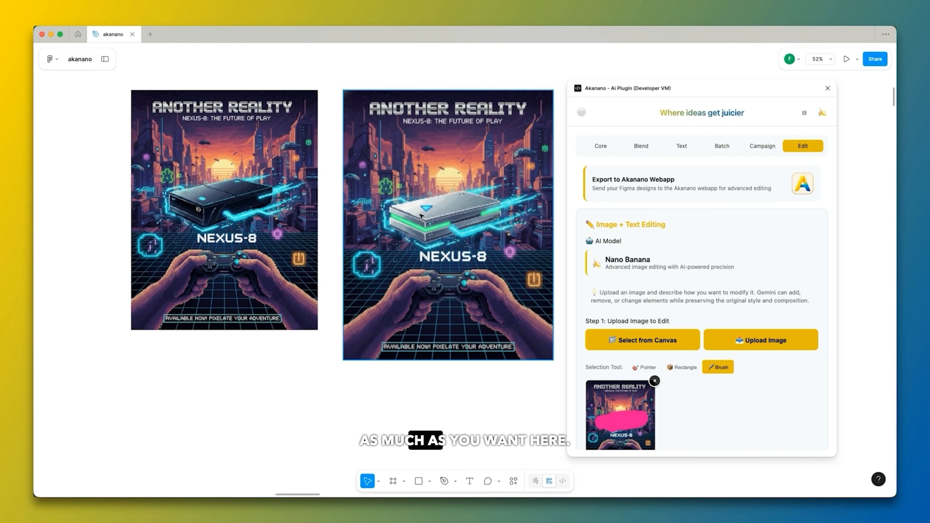
# Remove the brush-painted poster from the image editor and look over the edit examples.
pyautogui.scroll(-3, 707, 251)
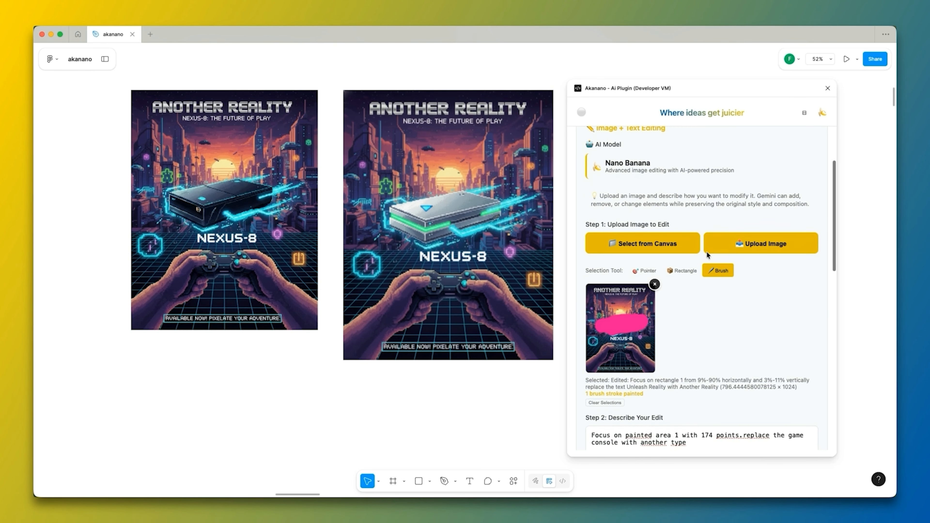
pyautogui.click(656, 284)
pyautogui.scroll(-7, 728, 276)
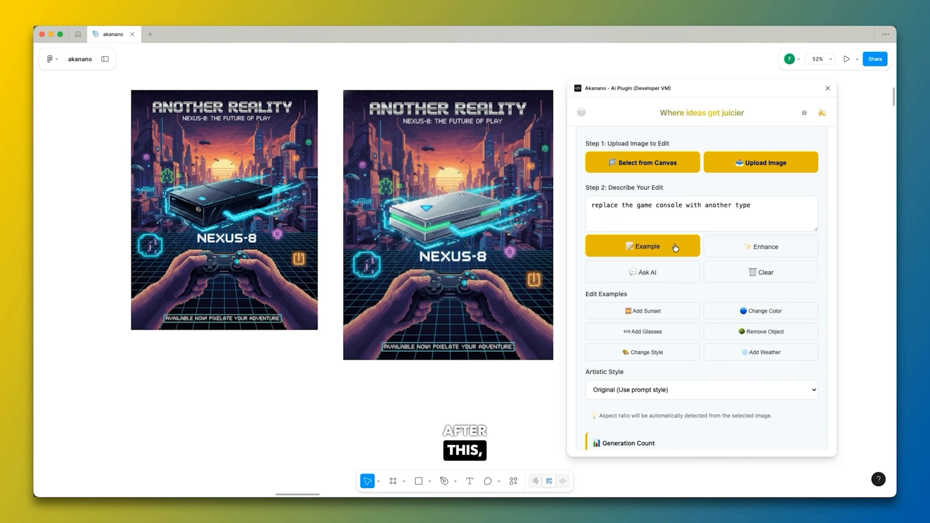
pyautogui.scroll(-3, 677, 224)
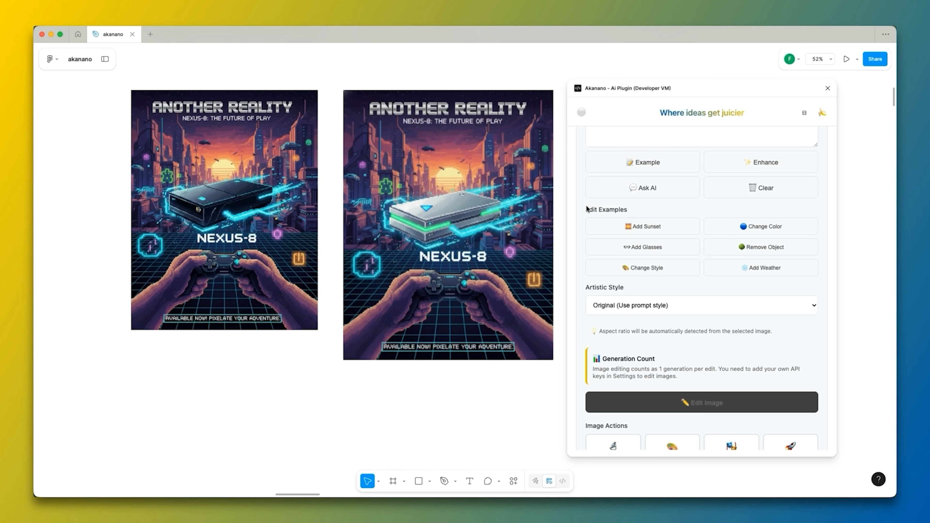
pyautogui.click(679, 220)
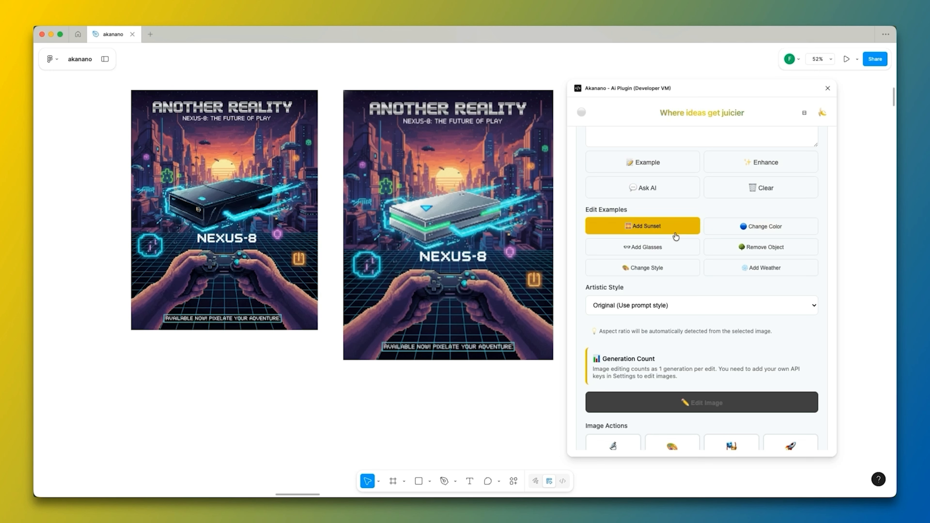
# Load the black-console Another Reality poster from the canvas as the image to edit.
pyautogui.click(265, 229)
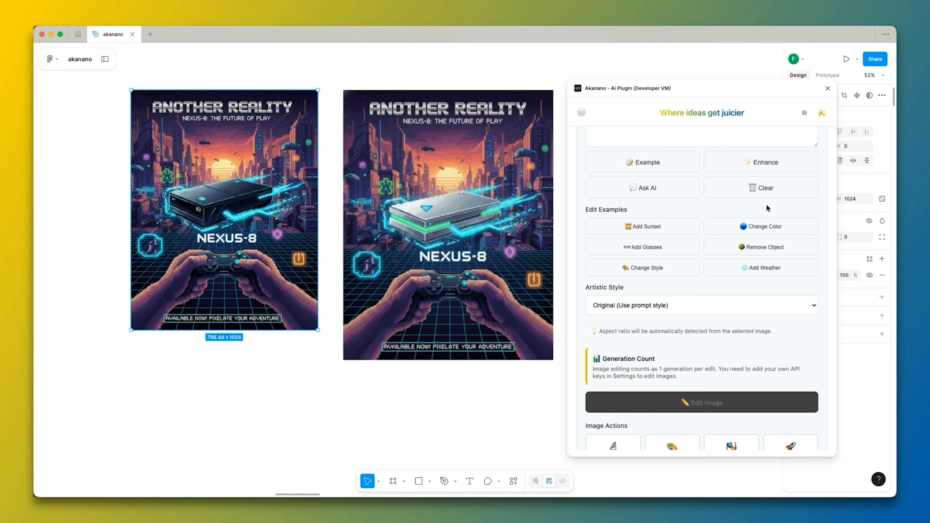
pyautogui.scroll(10, 767, 203)
pyautogui.scroll(-4, 650, 224)
pyautogui.click(652, 236)
# Replace the edit prompt with the Change Color example, "Change the color to blue", and run the edit.
pyautogui.scroll(-4, 729, 269)
pyautogui.moveTo(764, 286); pyautogui.dragTo(567, 291)
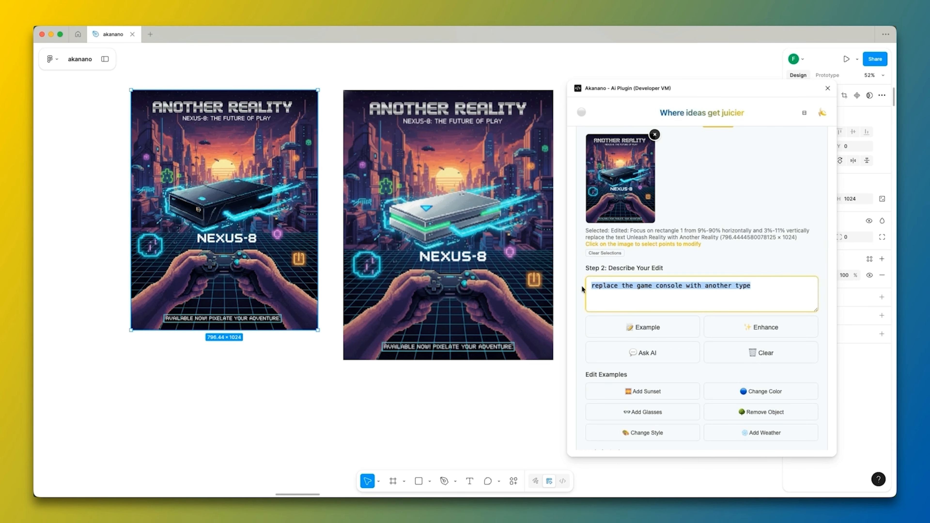
pyautogui.press('BackSpace')
pyautogui.scroll(-5, 729, 241)
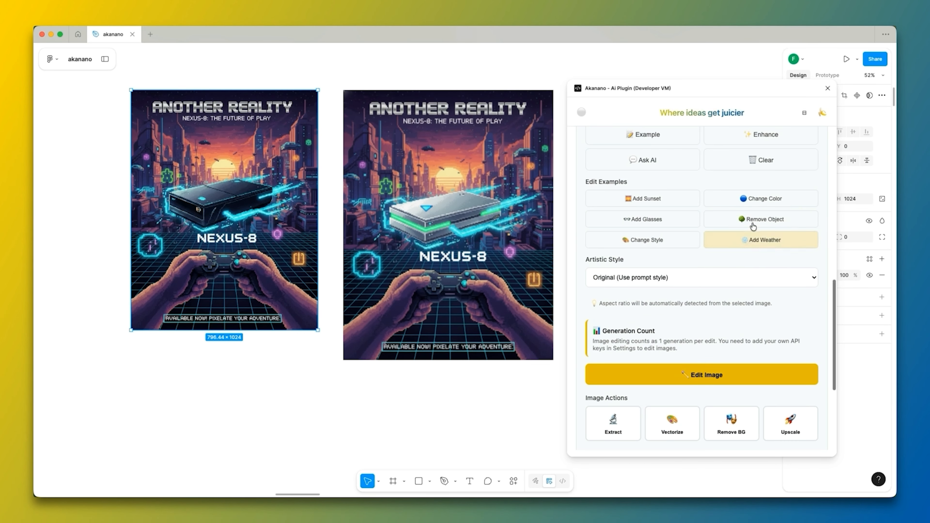
pyautogui.click(768, 203)
pyautogui.scroll(4, 612, 268)
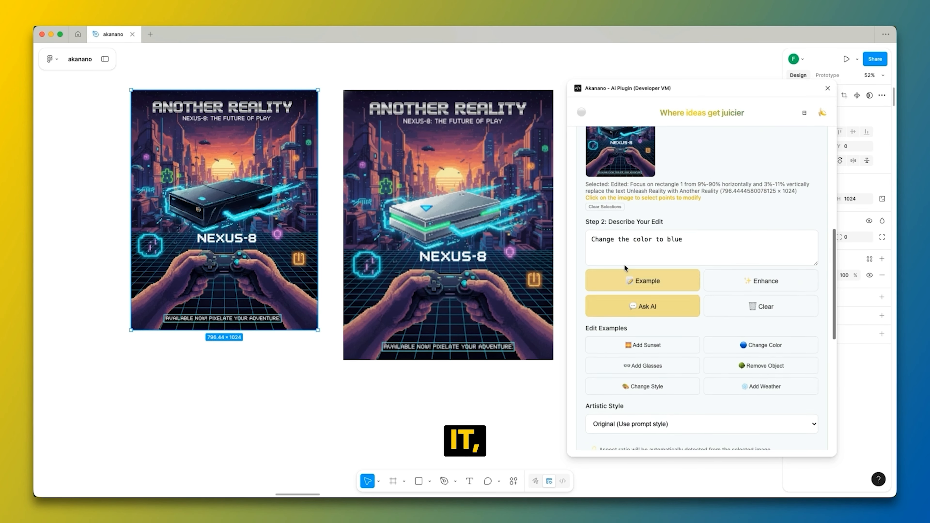
pyautogui.scroll(-5, 711, 294)
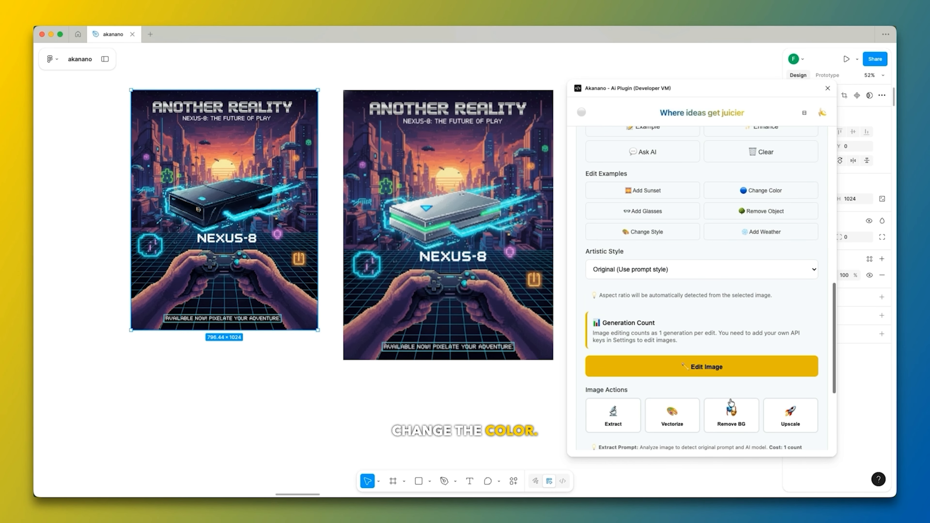
pyautogui.click(710, 372)
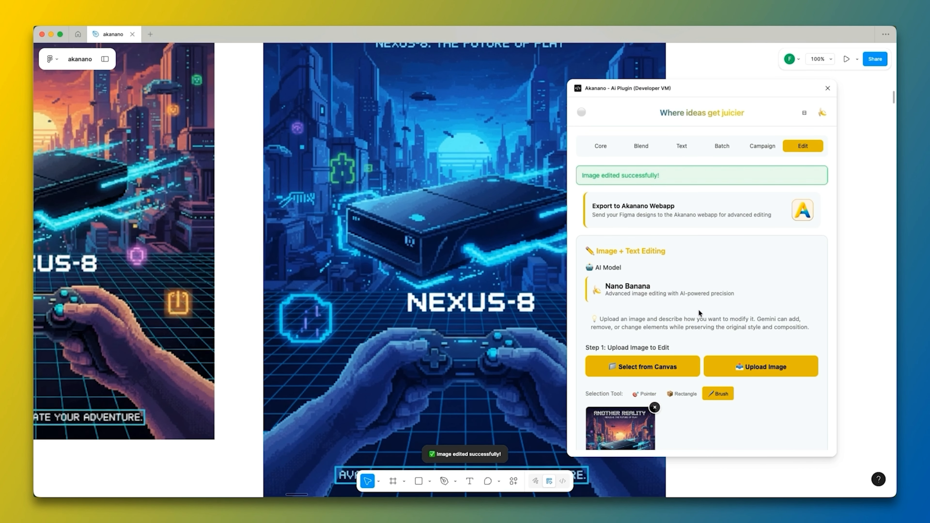
# Place the blue poster on the free side of the black-console poster and scale it to 796.44 × 1024.
pyautogui.scroll(-5, 495, 200)
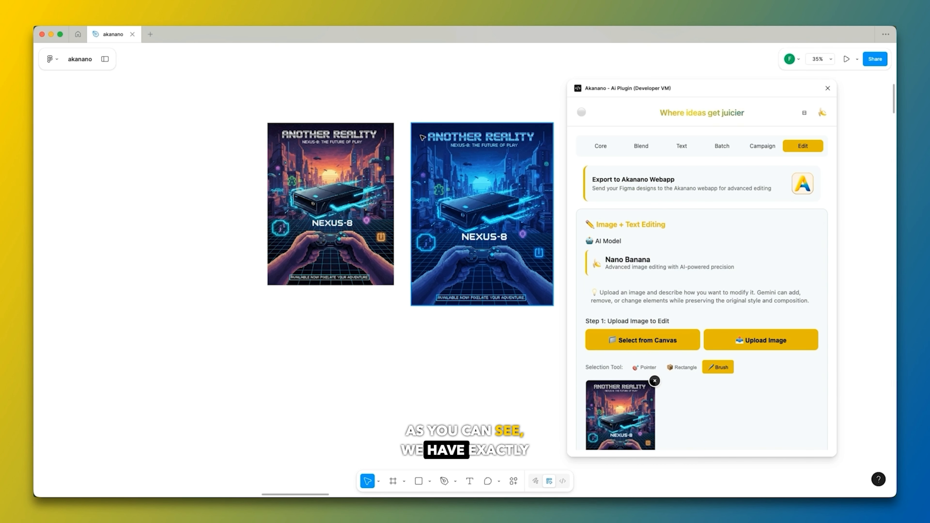
pyautogui.moveTo(510, 189); pyautogui.dragTo(216, 189)
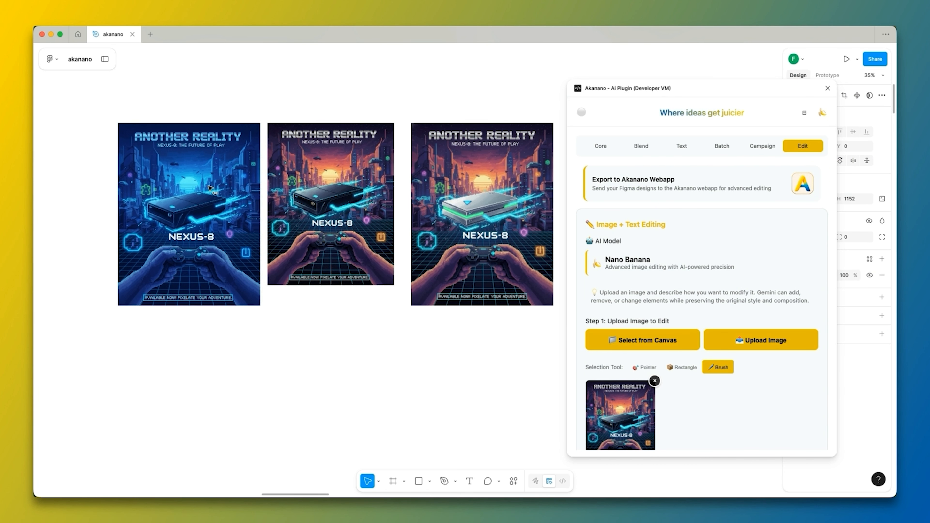
pyautogui.moveTo(119, 304); pyautogui.dragTo(135, 284)
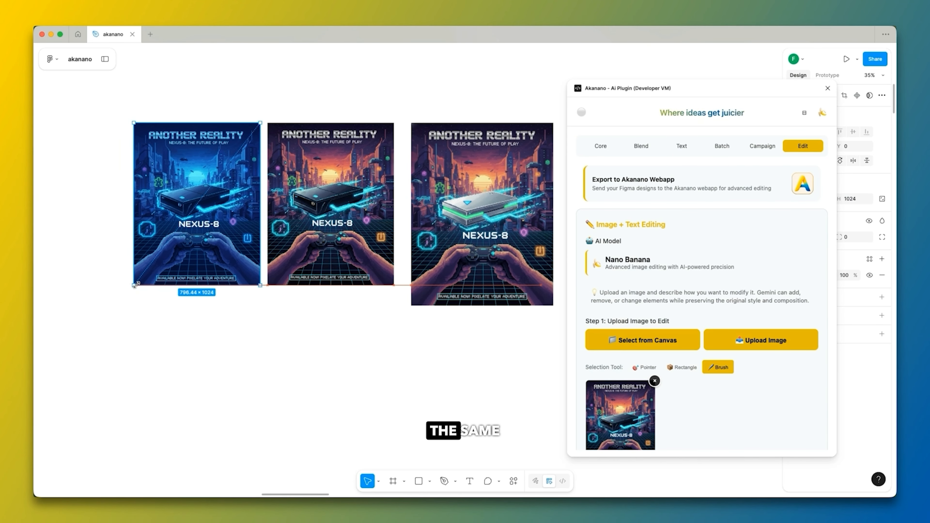
# Examine the blue poster's recoloring against the orange black-console poster and review the other edit examples.
pyautogui.scroll(5, 96, 199)
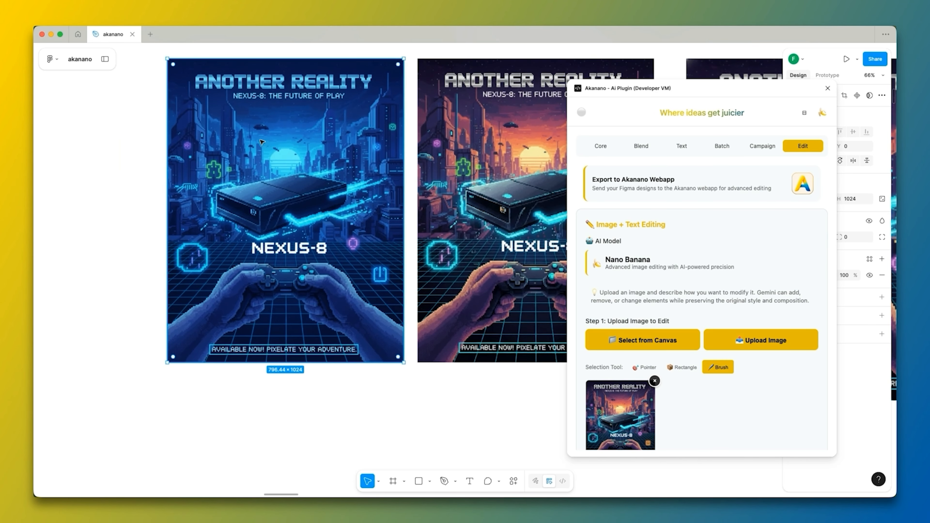
pyautogui.scroll(2, 274, 116)
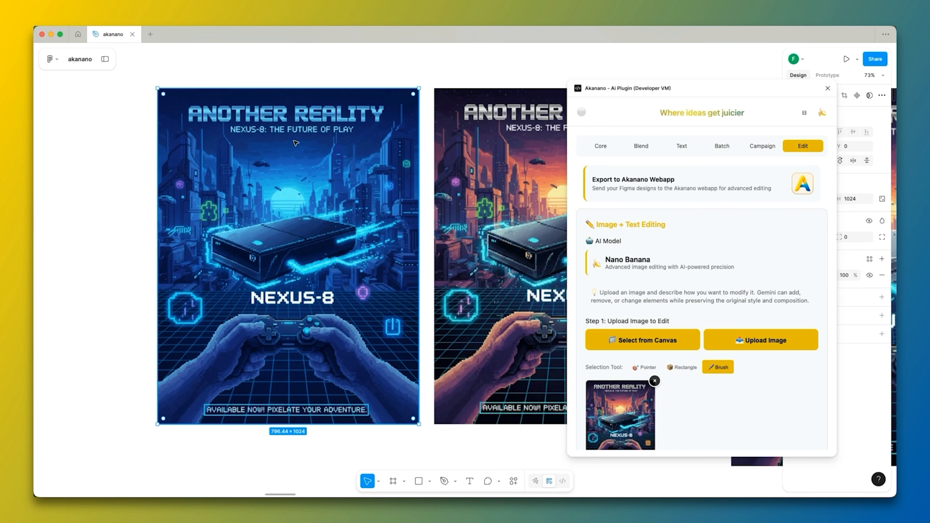
pyautogui.scroll(-1, 278, 150)
pyautogui.scroll(-5, 662, 268)
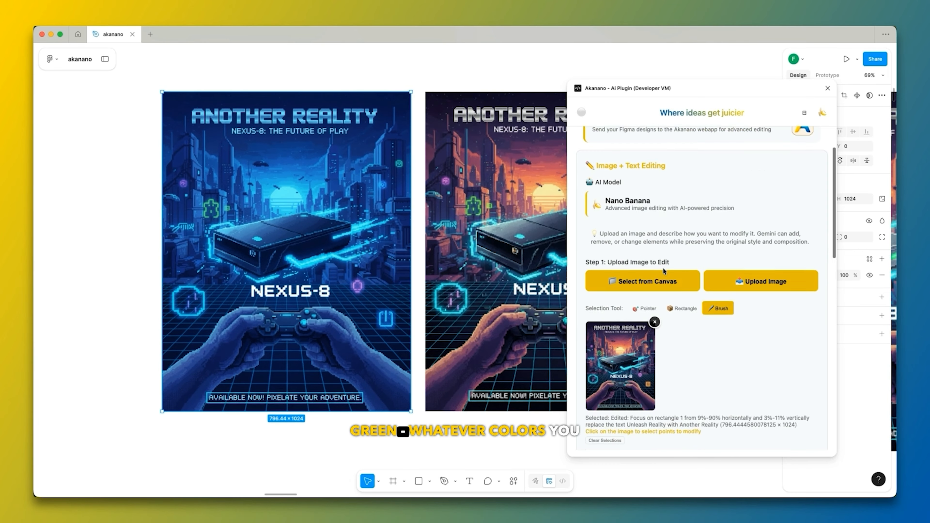
pyautogui.scroll(-7, 729, 250)
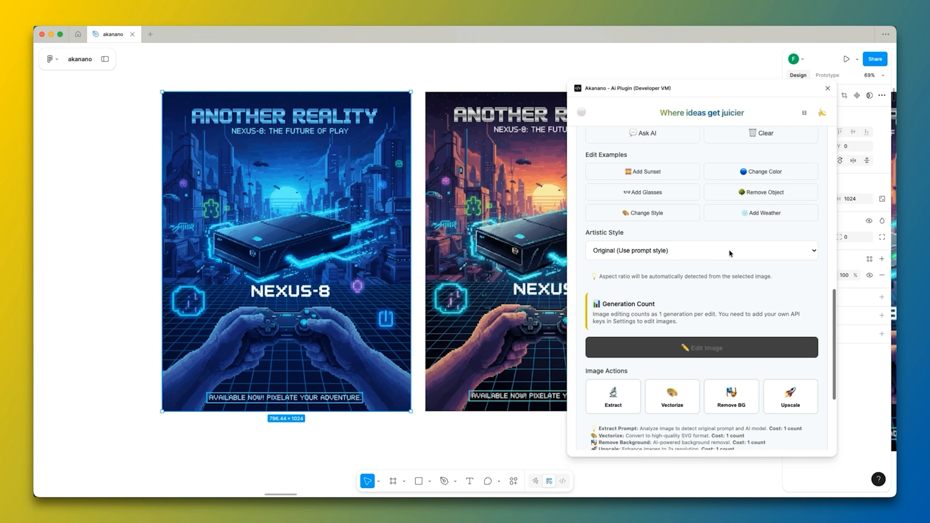
pyautogui.scroll(1, 731, 253)
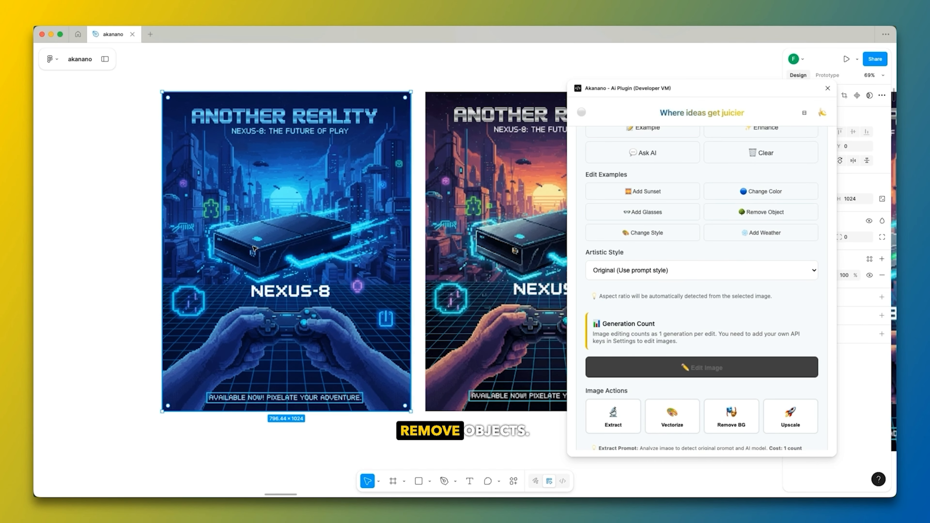
pyautogui.scroll(-3, 163, 245)
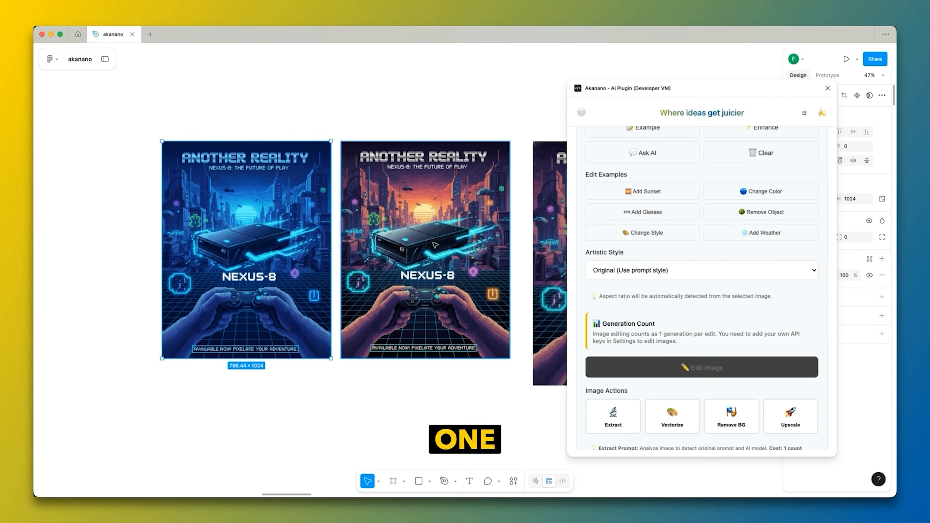
pyautogui.scroll(3, 460, 238)
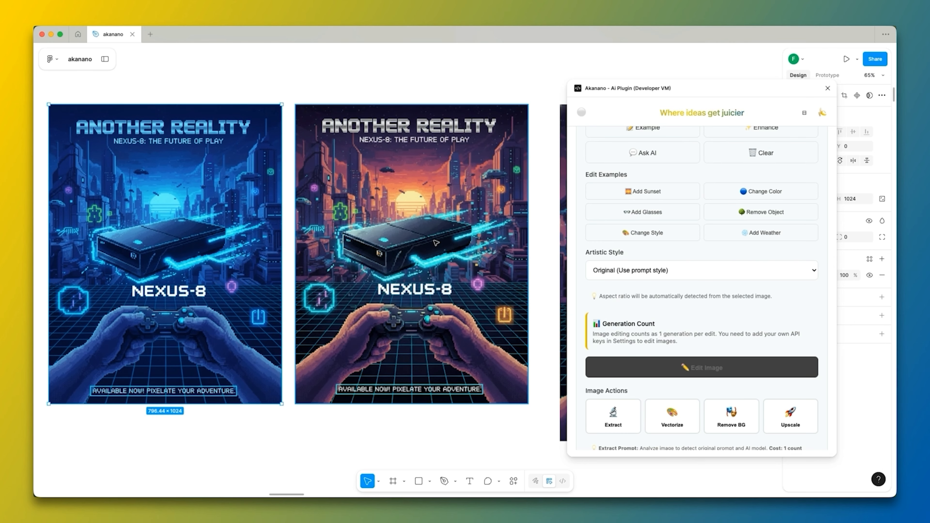
# Remove the loaded edit image and load the black-console Another Reality poster from the canvas again.
pyautogui.click(765, 191)
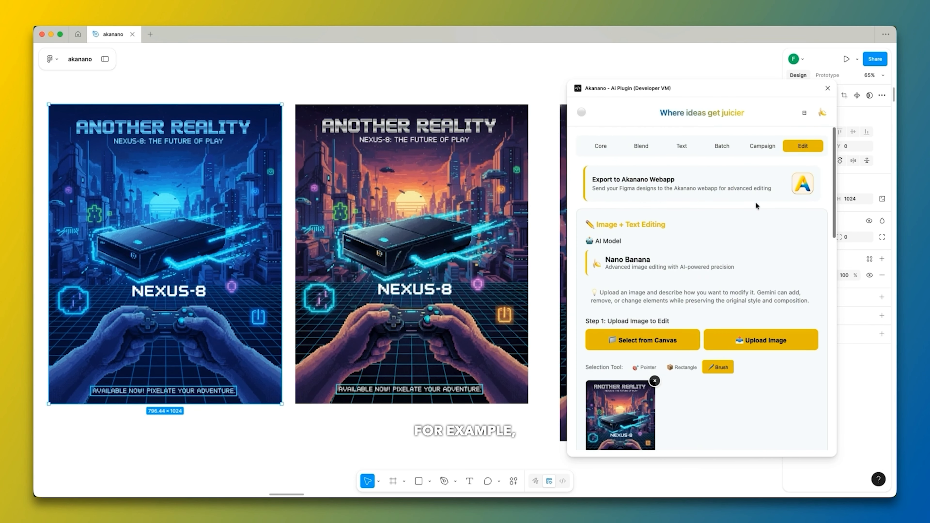
pyautogui.scroll(-3, 764, 192)
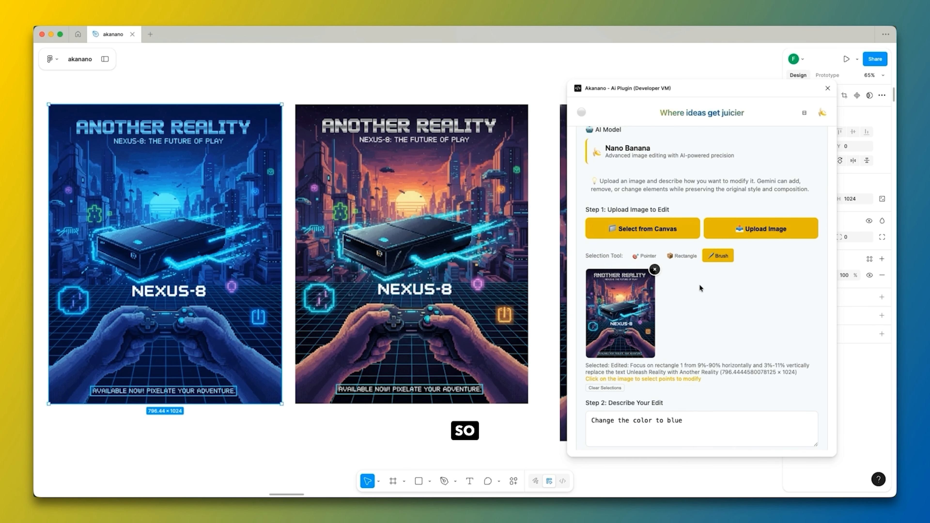
pyautogui.click(655, 269)
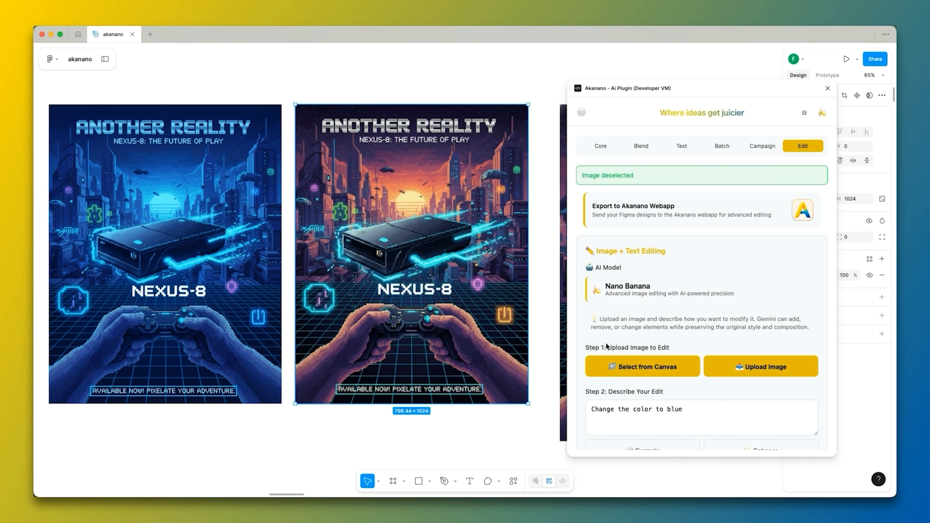
pyautogui.click(648, 365)
pyautogui.scroll(-5, 659, 302)
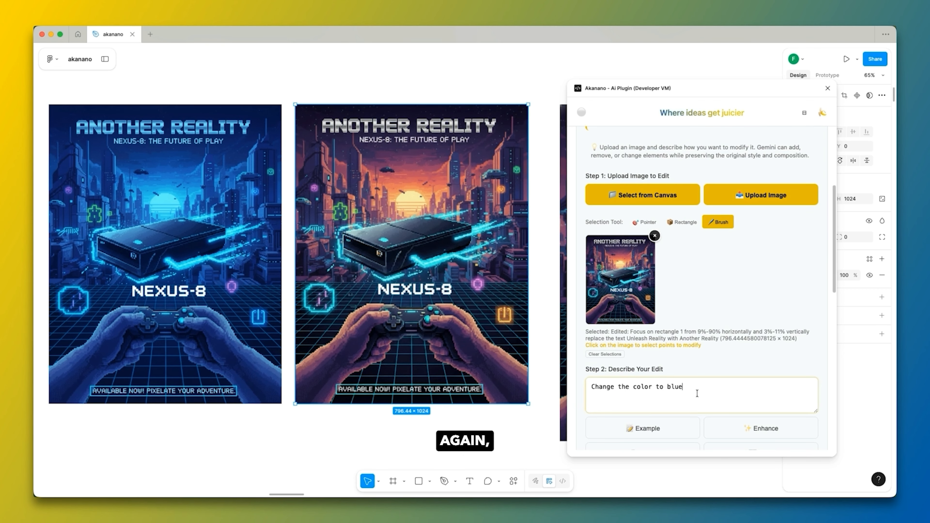
# Clear the "Change the color to blue" prompt and paint a brush selection over the console in the edit preview.
pyautogui.press('super+a')
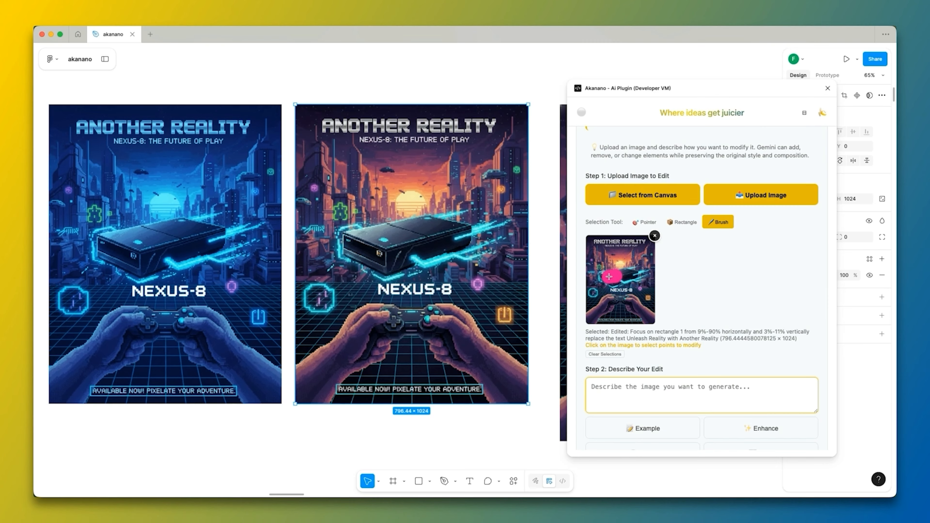
pyautogui.moveTo(604, 277); pyautogui.dragTo(640, 274)
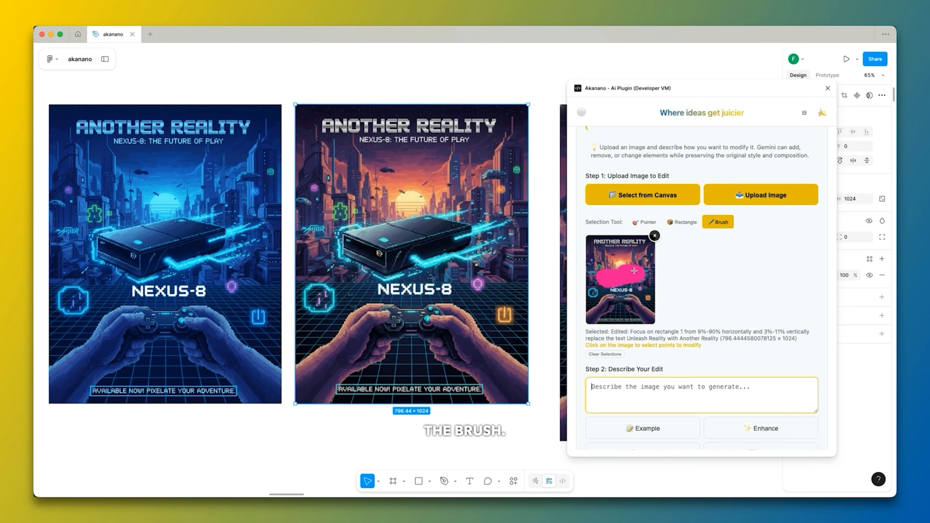
pyautogui.click(767, 389)
# Try the Remove Object example prompt, "Remove the tree on the left", and clear it from the edit description.
pyautogui.scroll(-7, 755, 368)
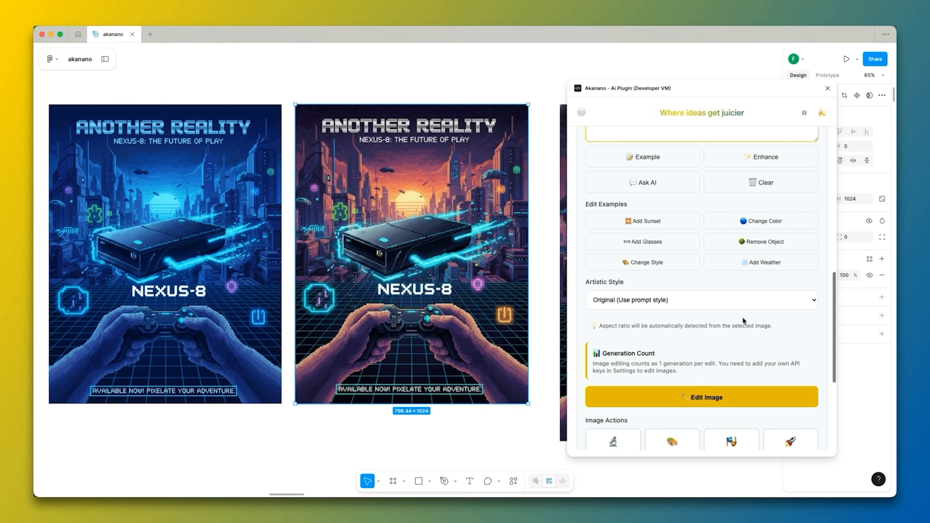
pyautogui.click(757, 242)
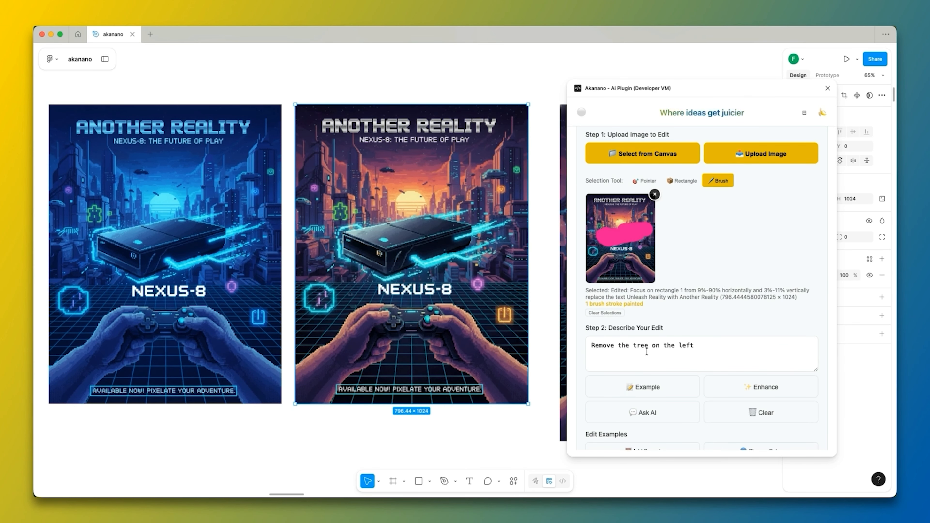
pyautogui.click(791, 412)
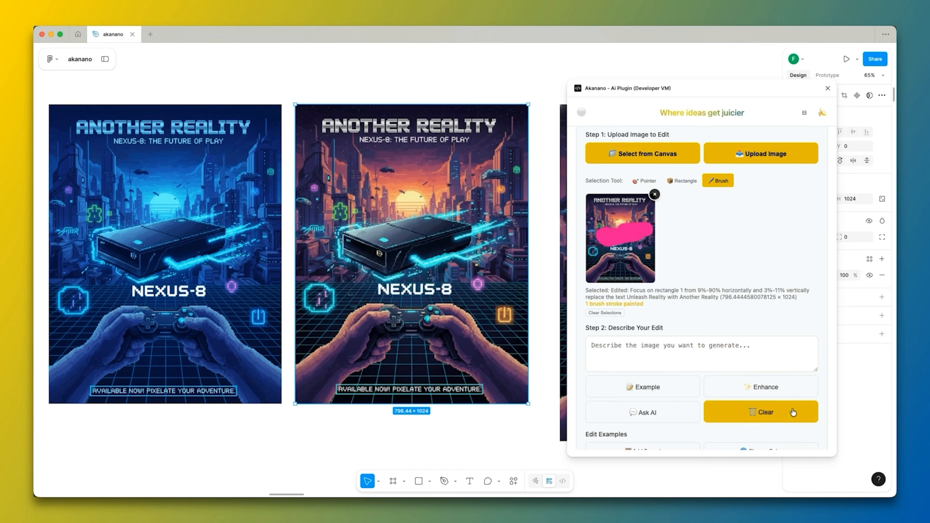
pyautogui.scroll(-2, 680, 263)
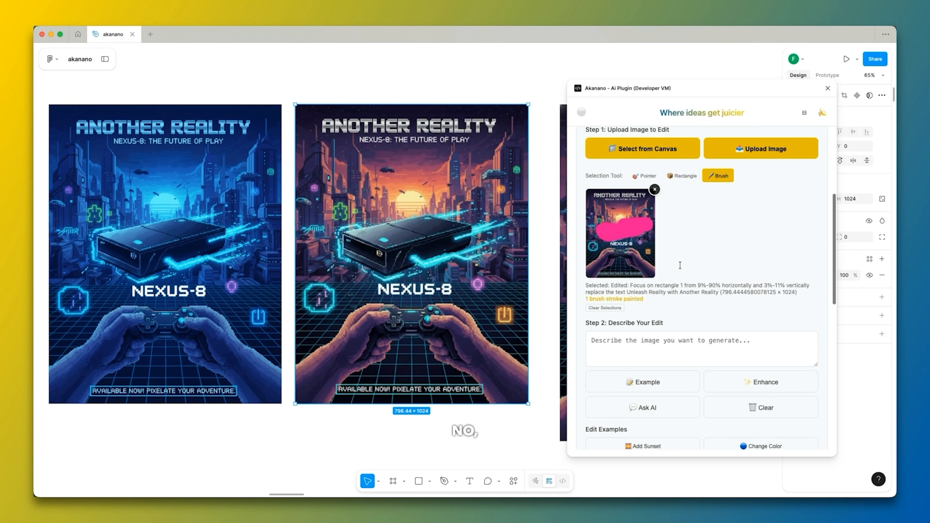
pyautogui.scroll(2, 671, 239)
# Reload the black-console poster from the canvas and brush over its console in the edit preview.
pyautogui.click(658, 196)
pyautogui.scroll(-5, 733, 264)
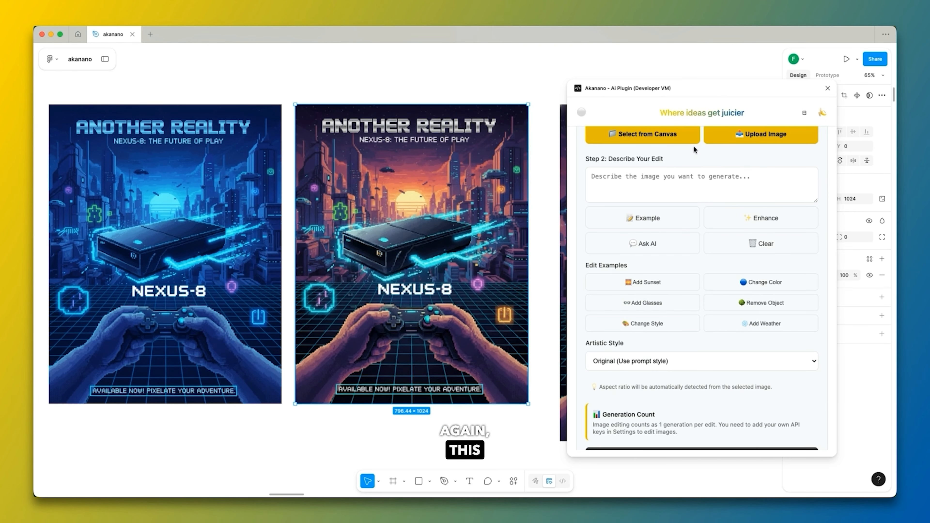
pyautogui.click(676, 144)
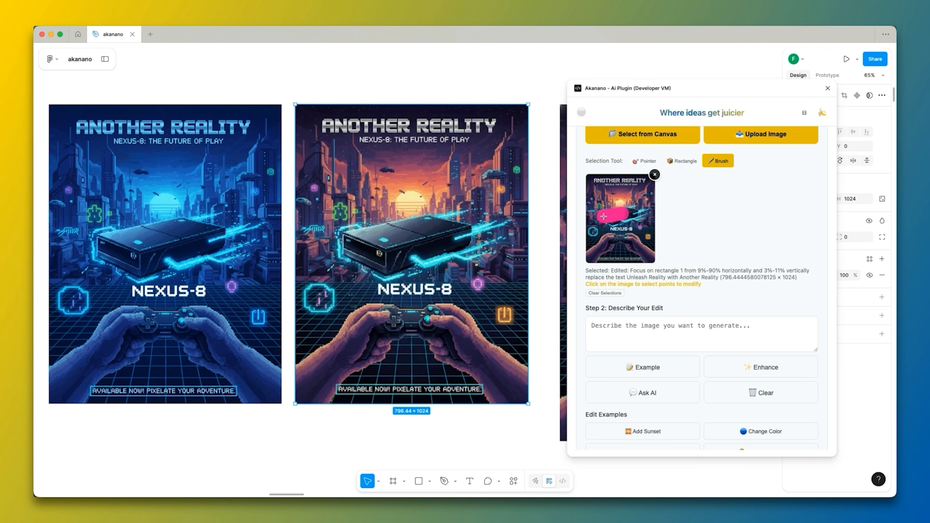
pyautogui.moveTo(608, 216); pyautogui.dragTo(633, 213)
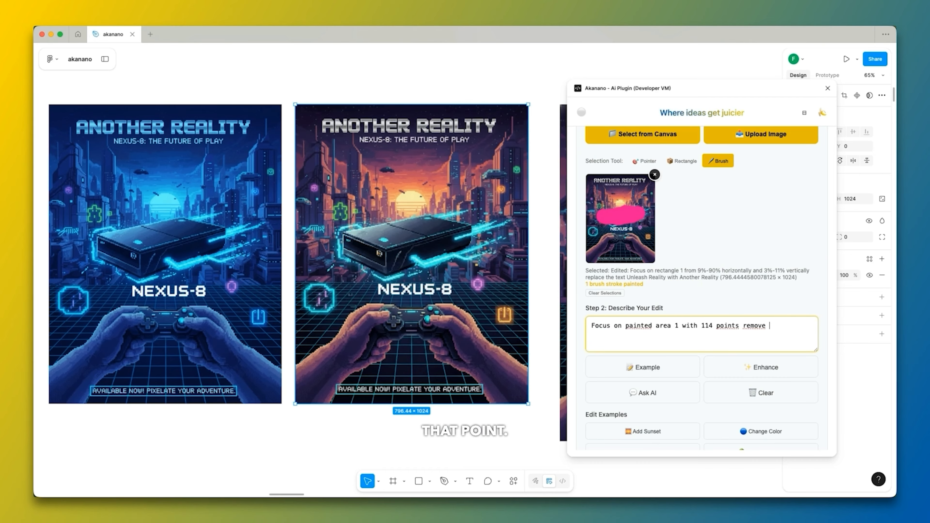
# Complete the edit prompt as "Focus on painted area 1 with 114 points remove the game console" and run the edit.
pyautogui.write('game console')
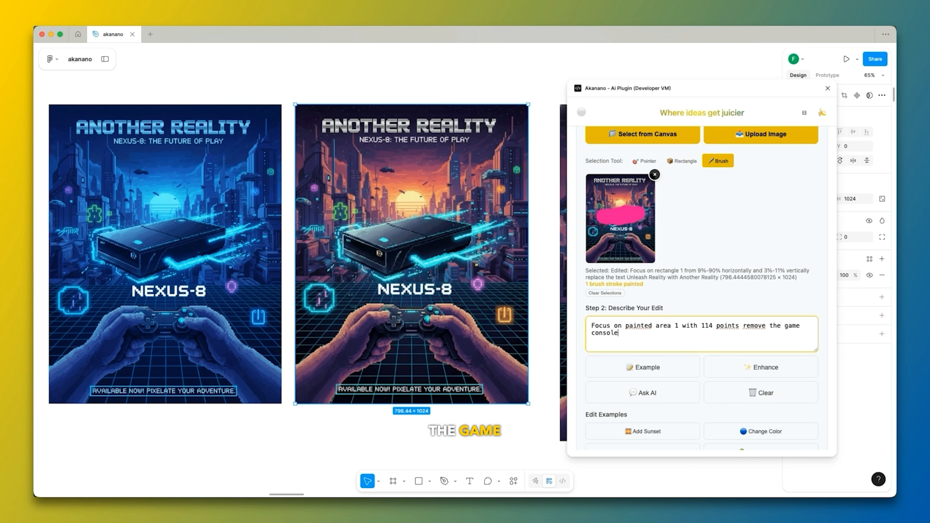
pyautogui.scroll(-10, 737, 316)
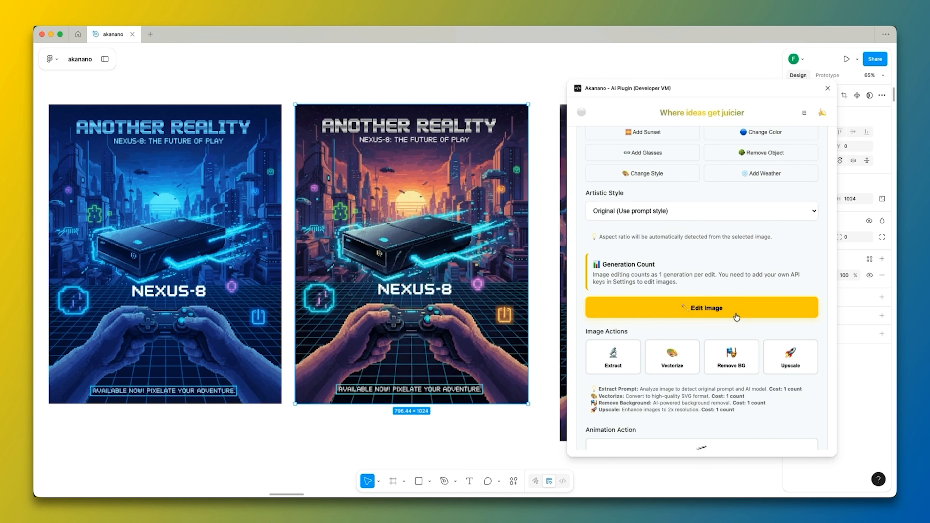
pyautogui.click(735, 316)
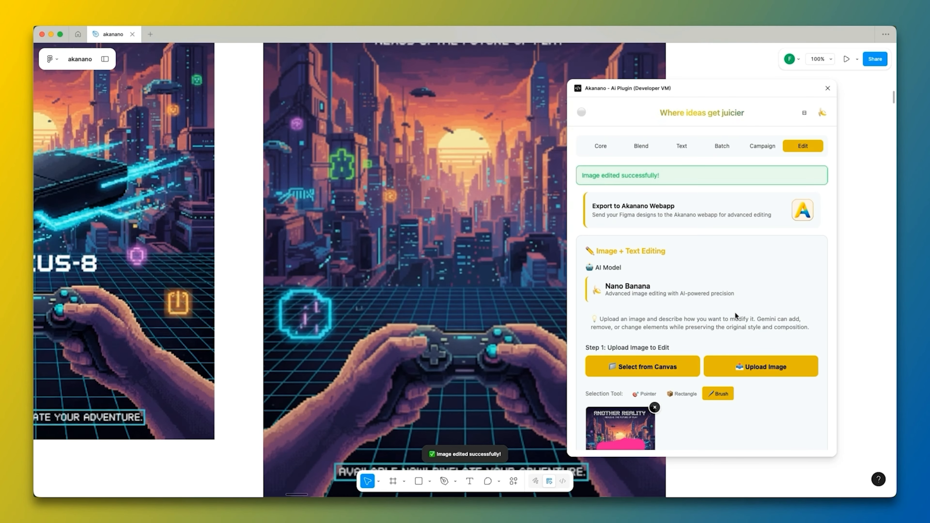
# Delete the gray 100 × 100 square covering the corner of the console-free poster.
pyautogui.scroll(-2, 447, 262)
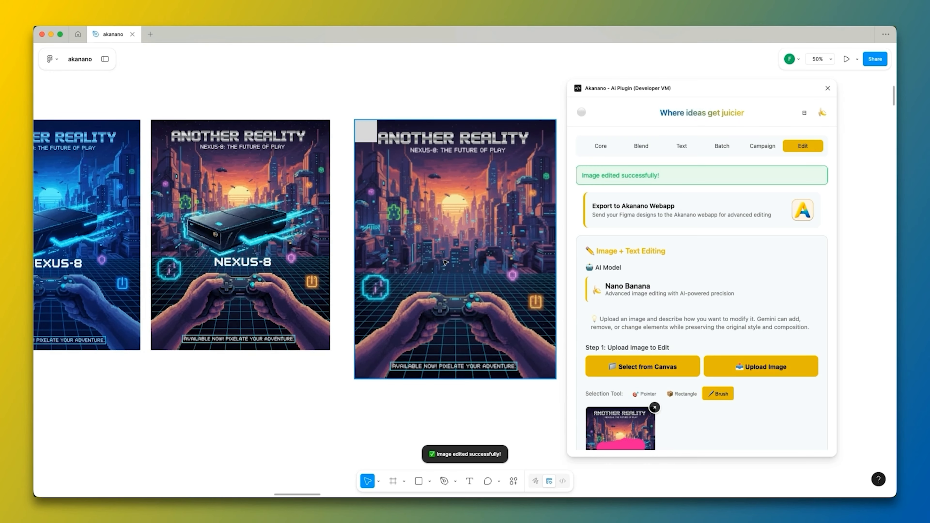
pyautogui.scroll(-1, 420, 234)
pyautogui.click(398, 165)
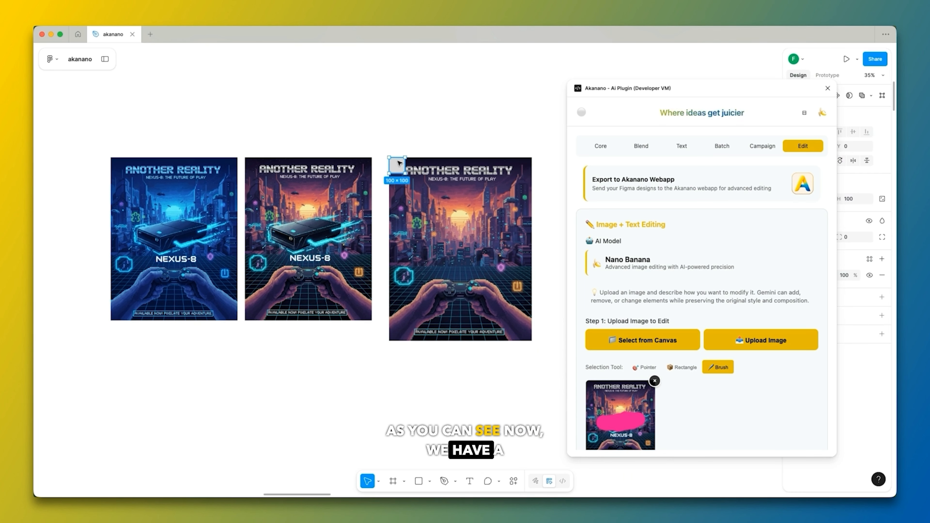
pyautogui.press('Delete')
pyautogui.scroll(1, 353, 219)
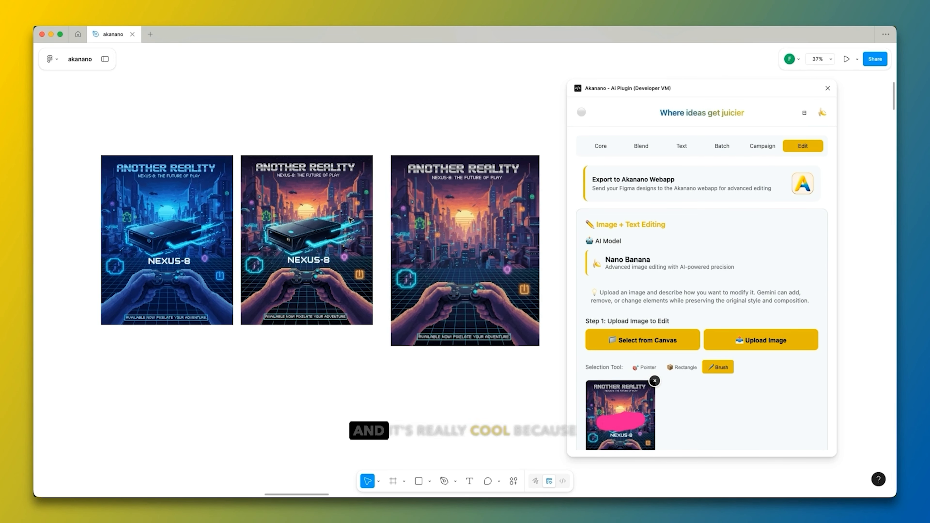
pyautogui.scroll(5, 508, 232)
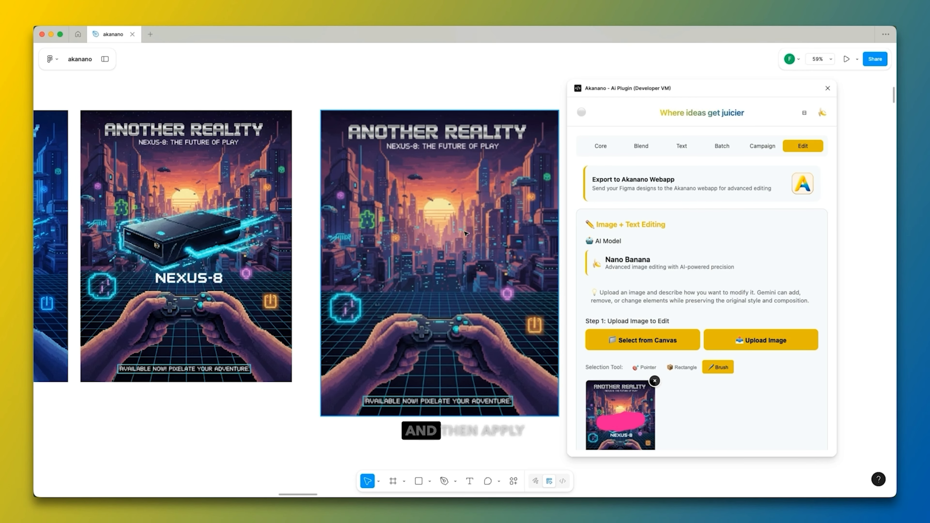
# Remove the brushed image from the editing form and clear the edit prompt.
pyautogui.scroll(-5, 714, 255)
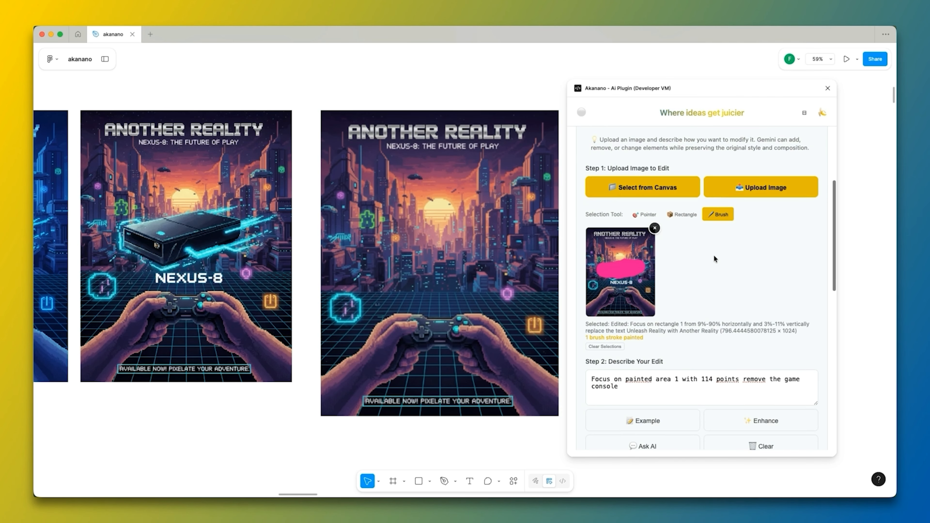
pyautogui.click(655, 222)
pyautogui.scroll(-6, 721, 254)
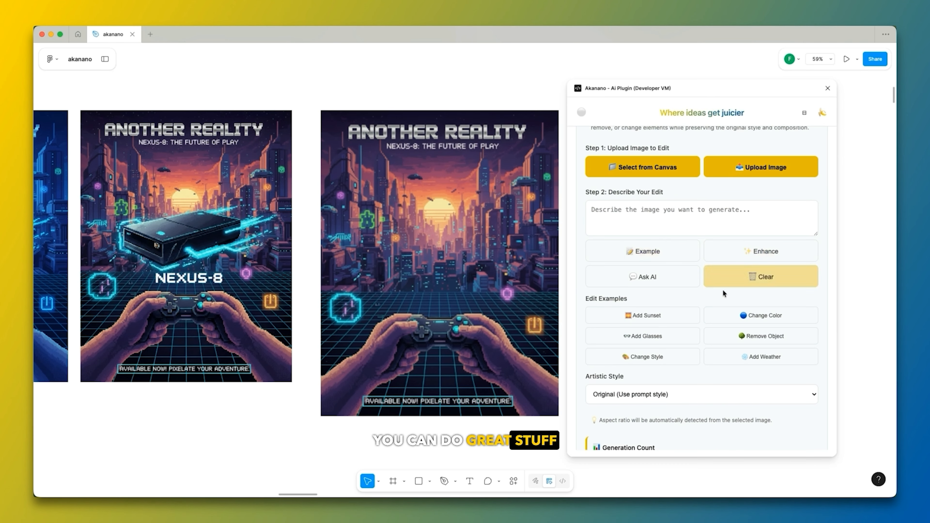
pyautogui.scroll(-6, 723, 291)
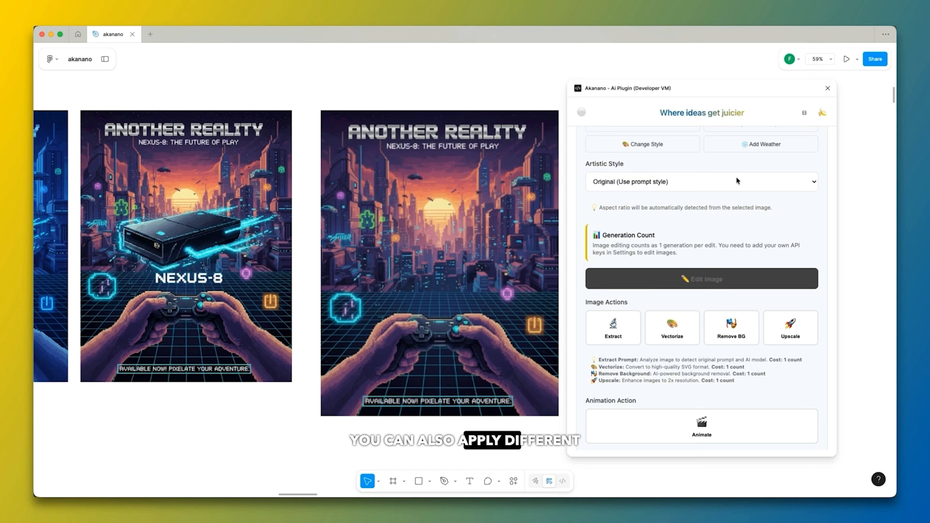
# Select the orange black-console poster on the canvas and load it as the image to edit.
pyautogui.scroll(-5, 488, 171)
pyautogui.click(272, 185)
pyautogui.scroll(5, 272, 185)
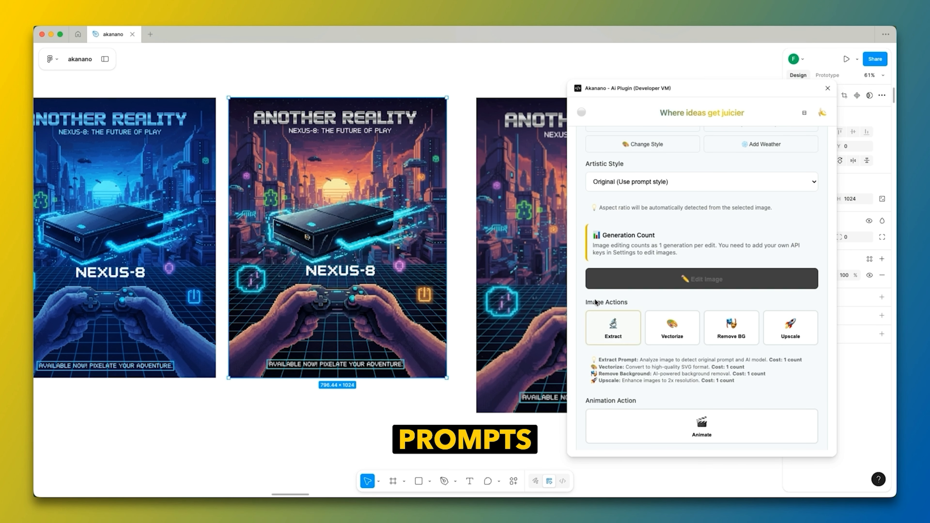
pyautogui.scroll(10, 630, 295)
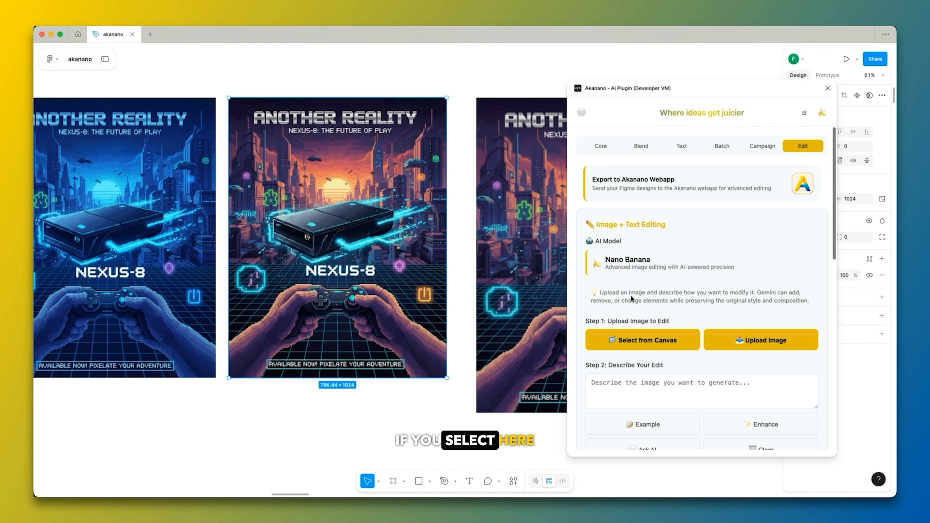
pyautogui.click(681, 348)
# Run Extract on the loaded poster and review the detected prompt, style and additional info.
pyautogui.scroll(-5, 630, 293)
pyautogui.click(608, 267)
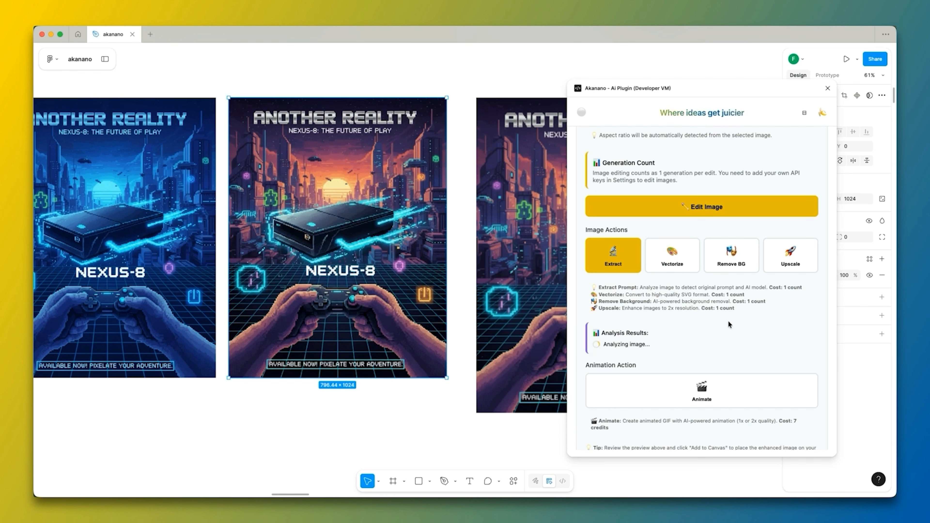
pyautogui.scroll(-3, 728, 321)
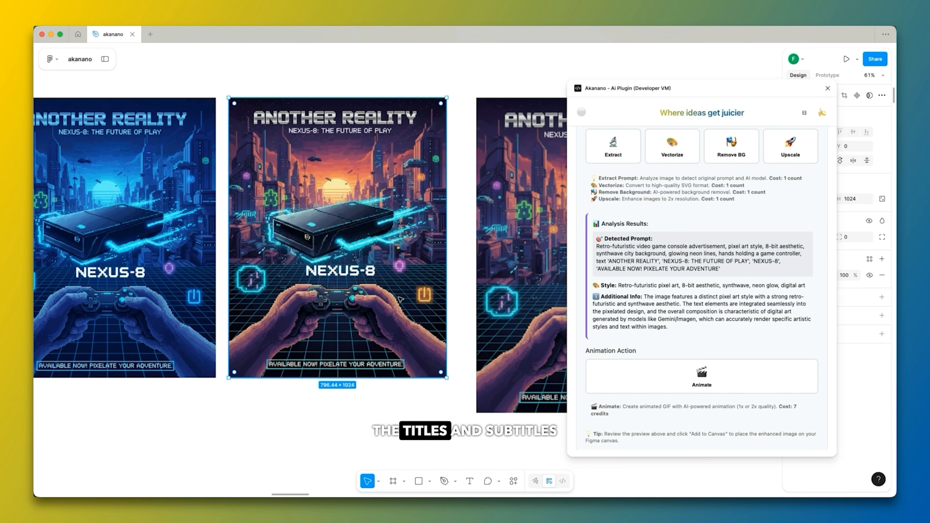
pyautogui.scroll(2, 721, 220)
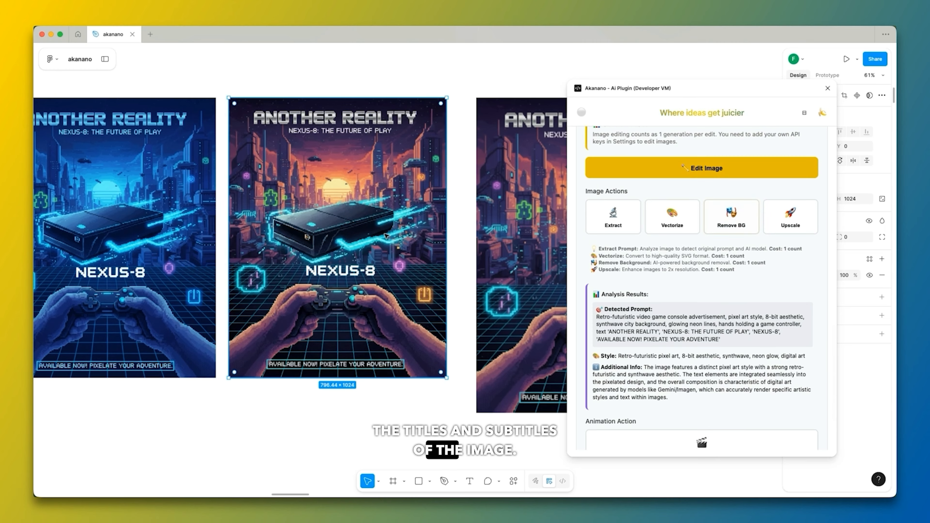
# Move the purple Visual Product poster up beside the console-free Another Reality poster.
pyautogui.scroll(-10, 402, 199)
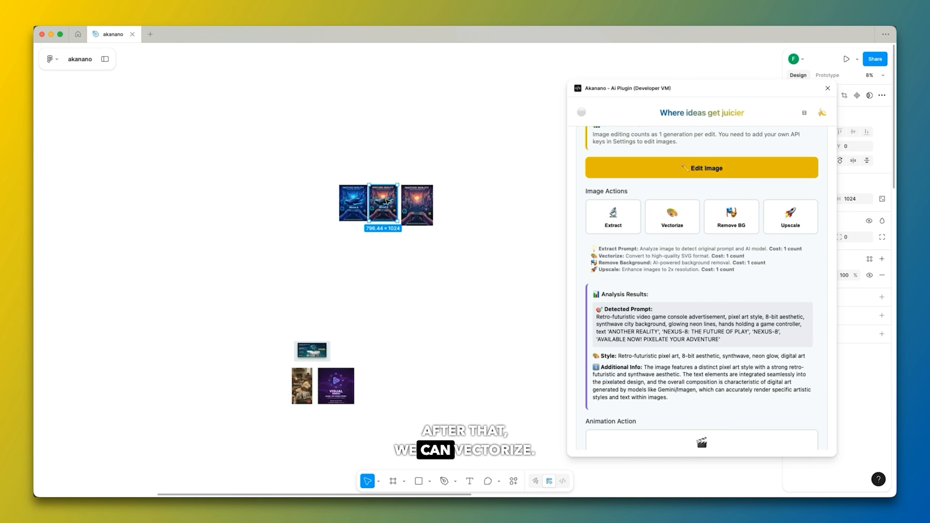
pyautogui.click(339, 233)
pyautogui.scroll(3, 339, 234)
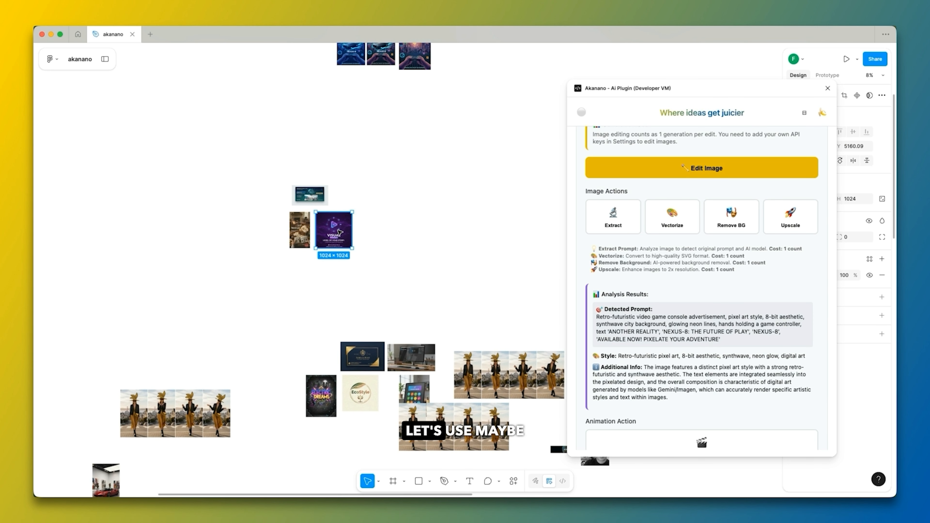
pyautogui.moveTo(339, 235); pyautogui.dragTo(497, 121)
pyautogui.scroll(10, 498, 110)
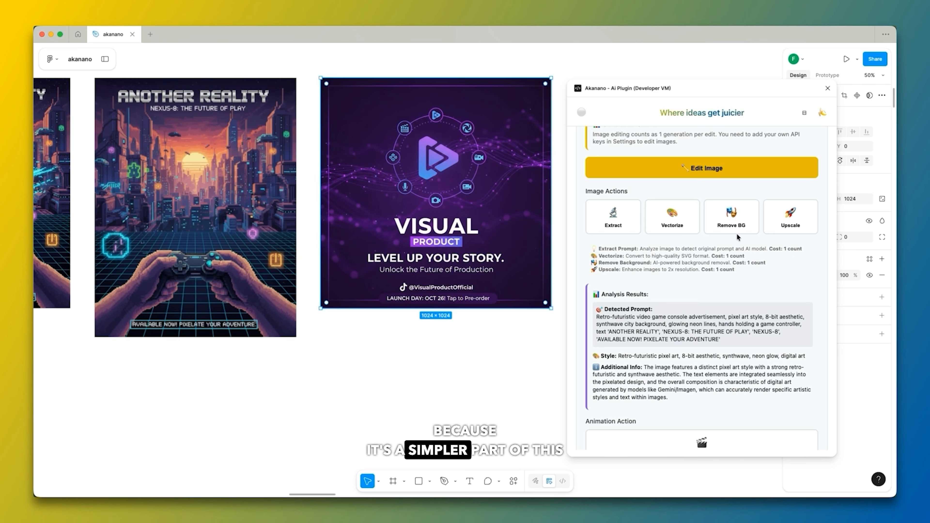
# Vectorize the loaded Another Reality poster and place the vector version directly below the original black-console poster.
pyautogui.click(672, 217)
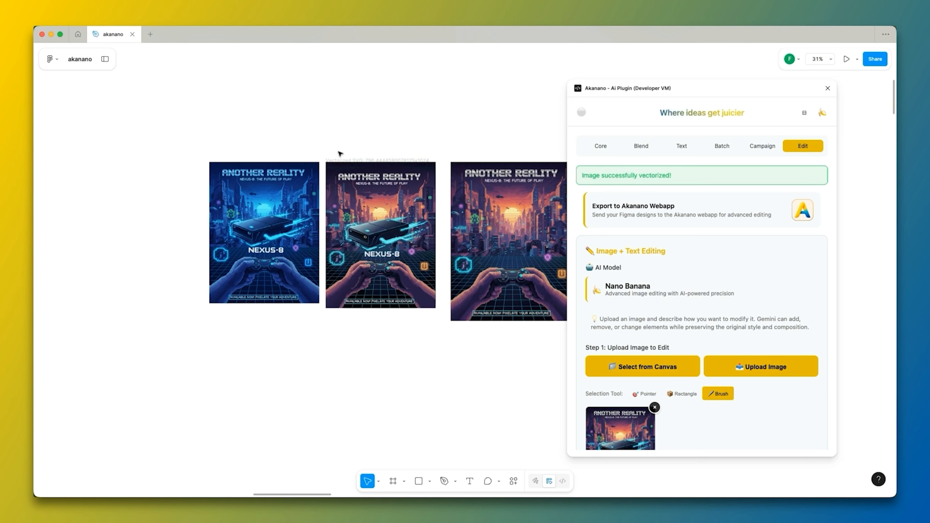
pyautogui.moveTo(340, 153); pyautogui.dragTo(340, 322)
pyautogui.scroll(-5, 339, 322)
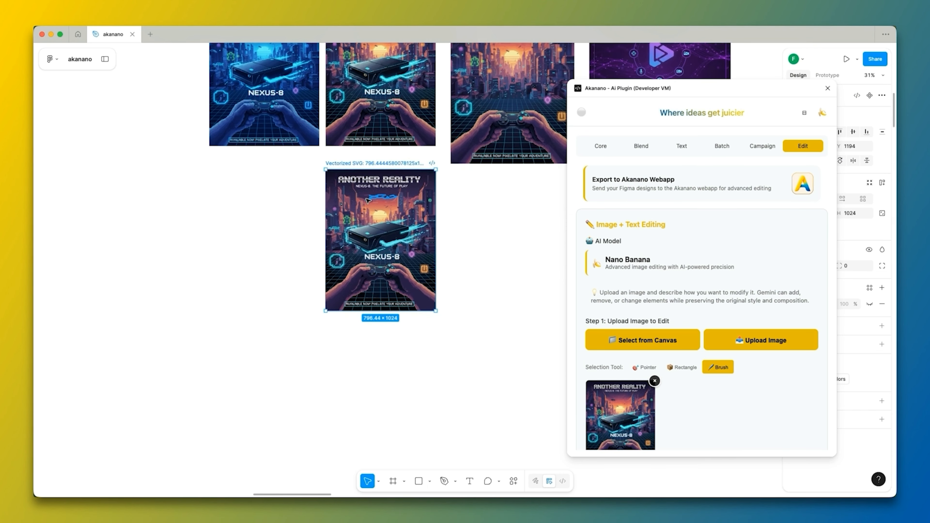
# Select a small shape inside the vectorized poster and examine the vector artwork's detail.
pyautogui.scroll(5, 368, 201)
pyautogui.doubleClick(382, 293)
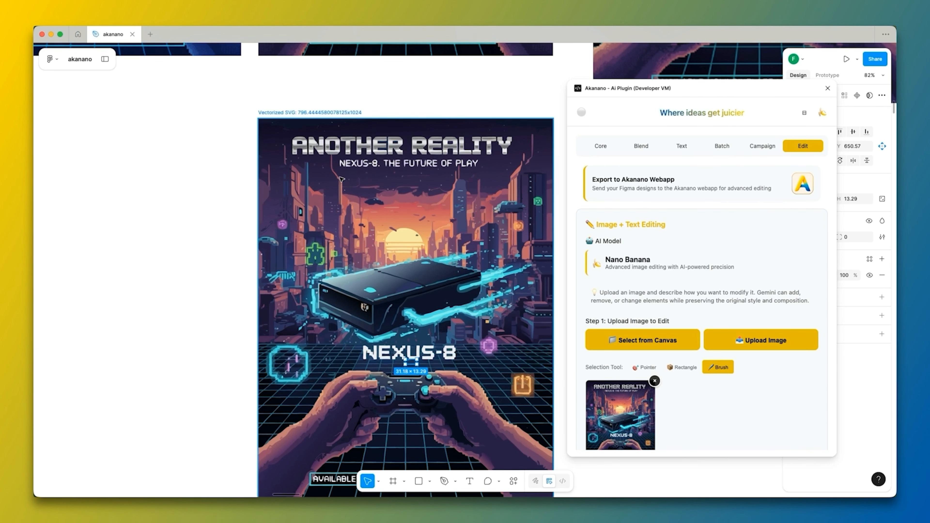
pyautogui.scroll(-3, 294, 256)
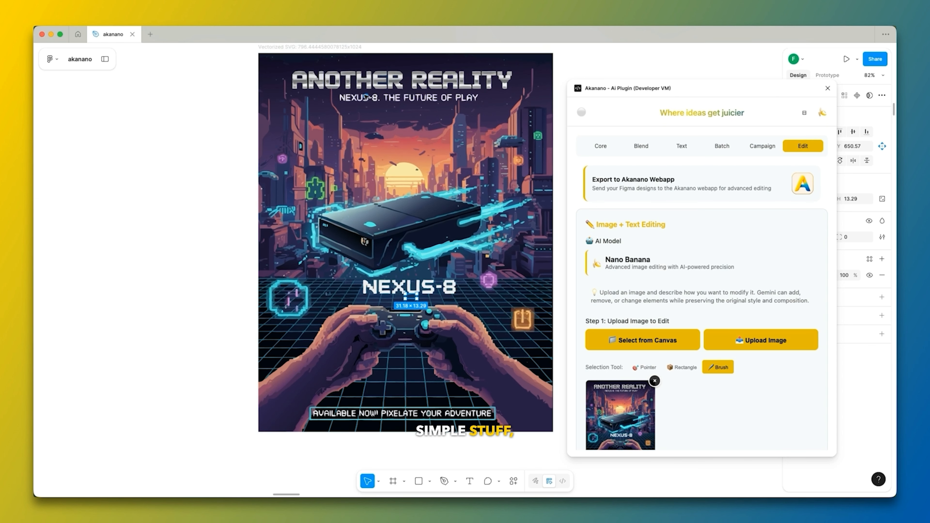
# Look through the images on the canvas for a photo suitable for background removal.
pyautogui.scroll(-2, 302, 138)
pyautogui.scroll(-1, 622, 364)
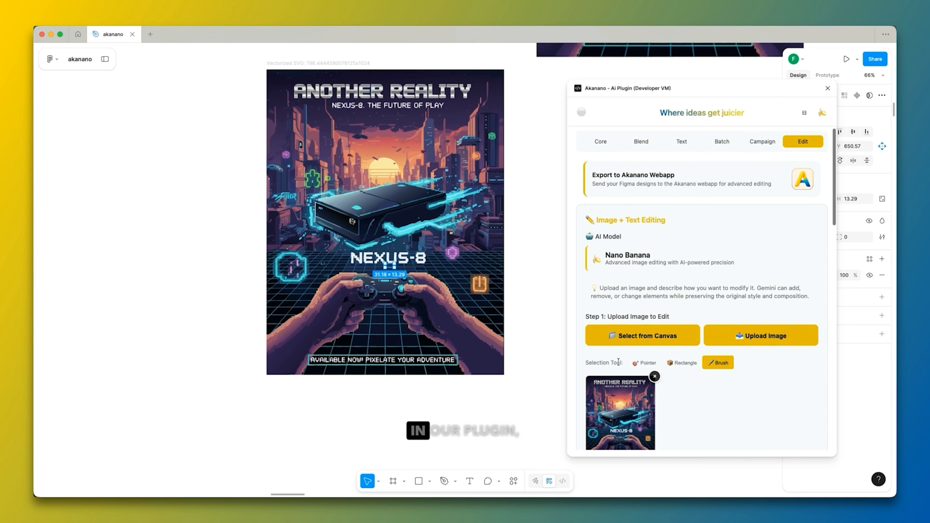
pyautogui.scroll(-8, 656, 366)
pyautogui.scroll(-5, 658, 313)
pyautogui.scroll(-6, 357, 154)
pyautogui.scroll(-10, 403, 183)
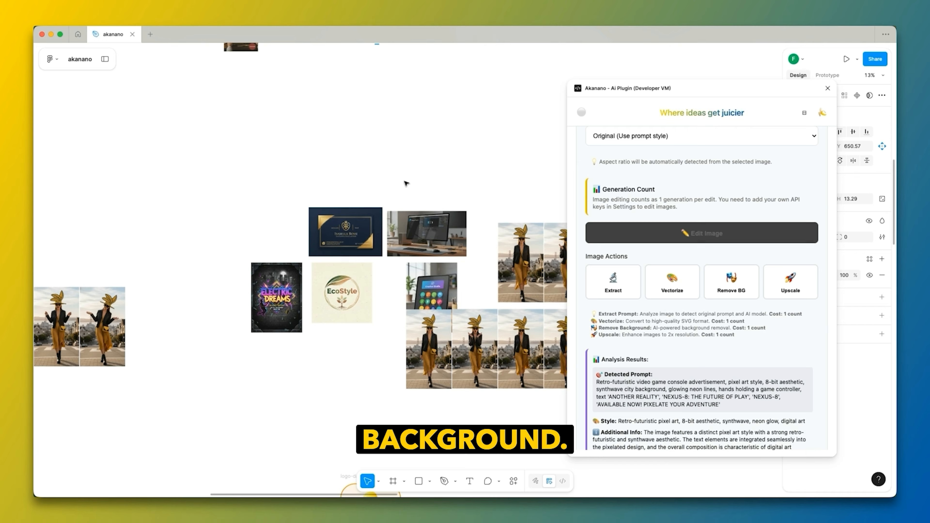
pyautogui.click(337, 310)
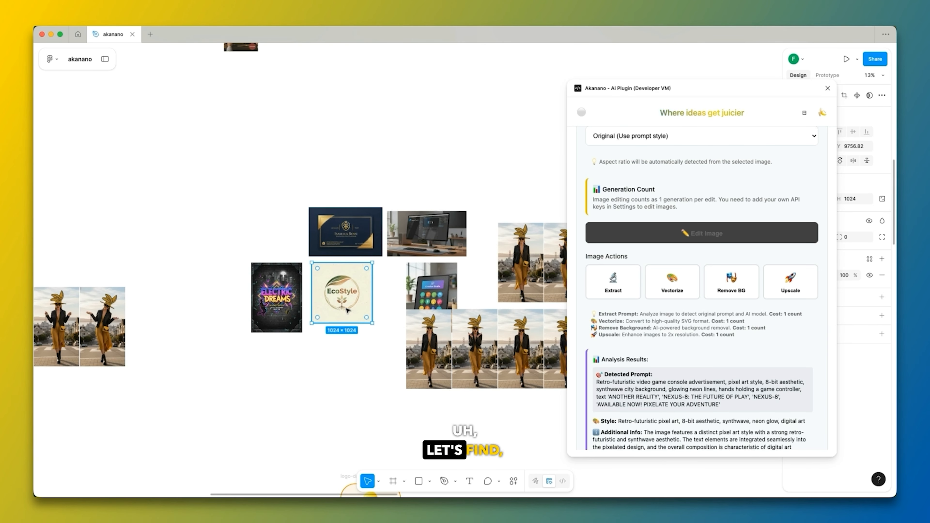
pyautogui.scroll(-5, 347, 311)
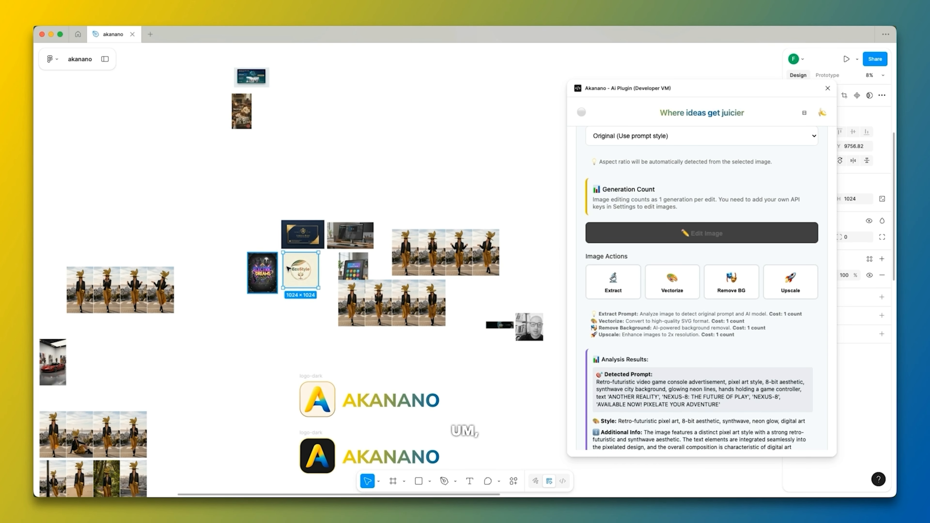
pyautogui.scroll(-4, 472, 282)
pyautogui.scroll(-10, 425, 385)
pyautogui.scroll(6, 347, 325)
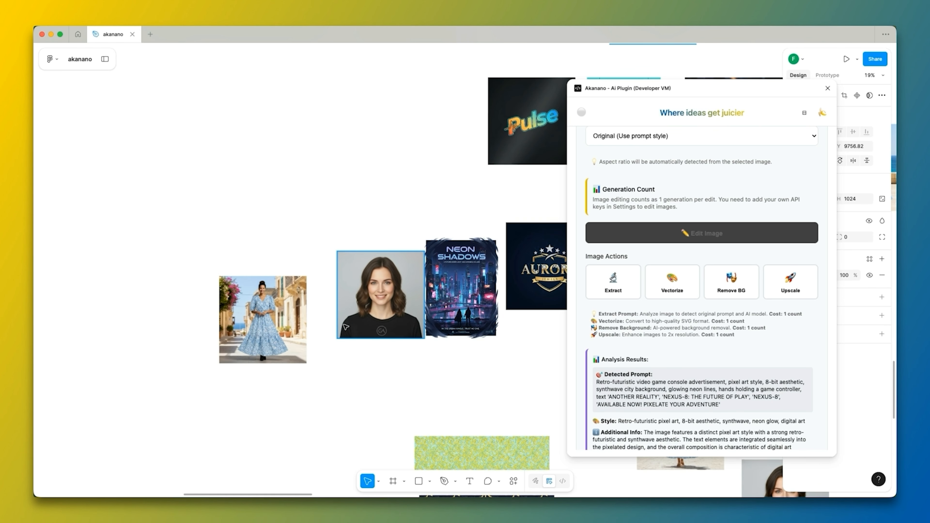
pyautogui.scroll(3, 344, 327)
# Duplicate the photo of the woman in the blue floral dress directly above the original and focus on the copy.
pyautogui.click(289, 330)
pyautogui.moveTo(292, 321); pyautogui.dragTo(296, 155)
pyautogui.hotkey('shift', '2')
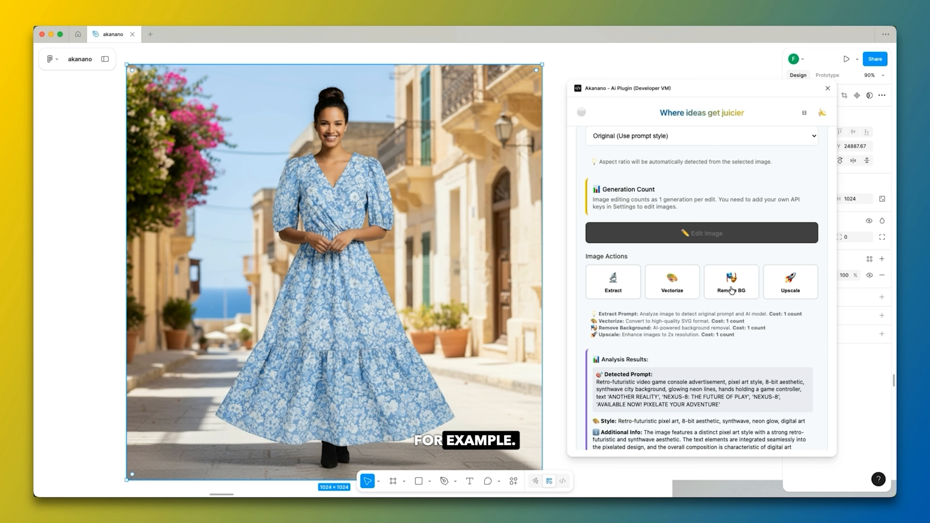
# Load the duplicated dress photo from the canvas into the plugin and remove its background.
pyautogui.scroll(10, 709, 246)
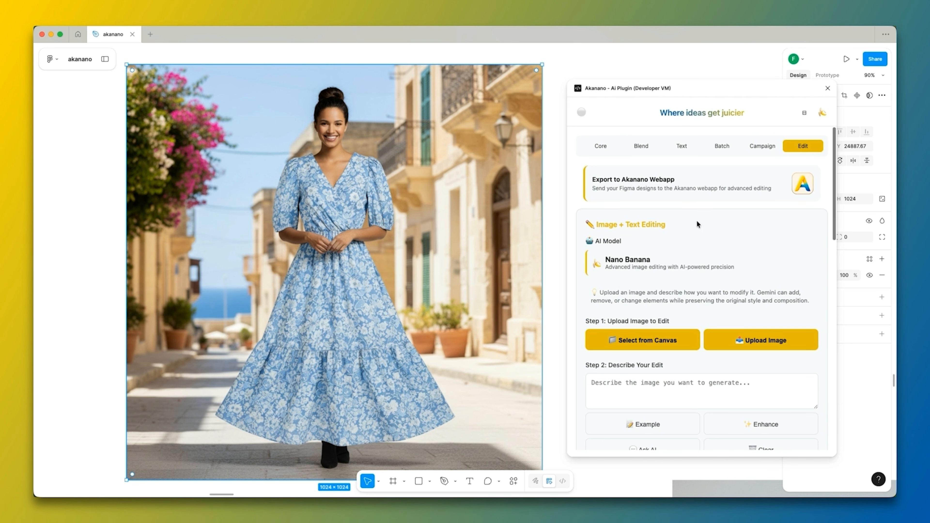
pyautogui.click(651, 349)
pyautogui.scroll(-10, 714, 354)
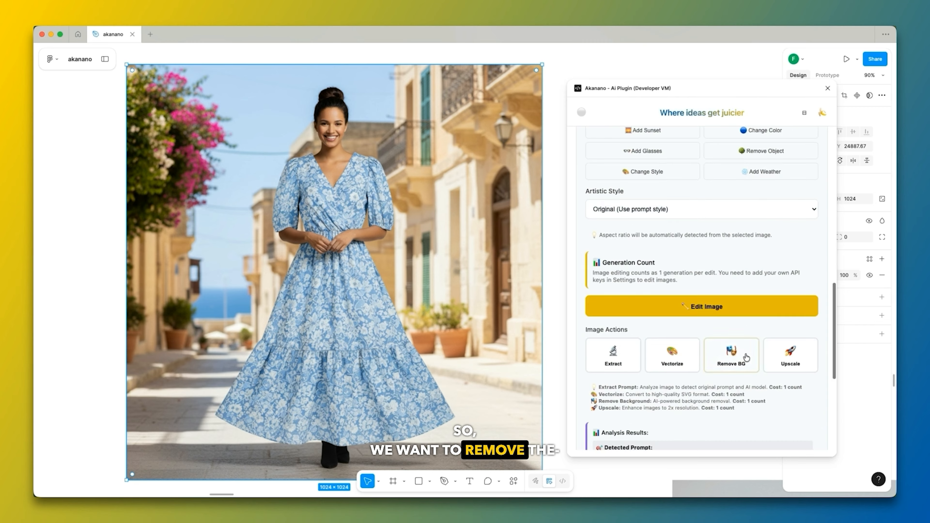
pyautogui.click(730, 358)
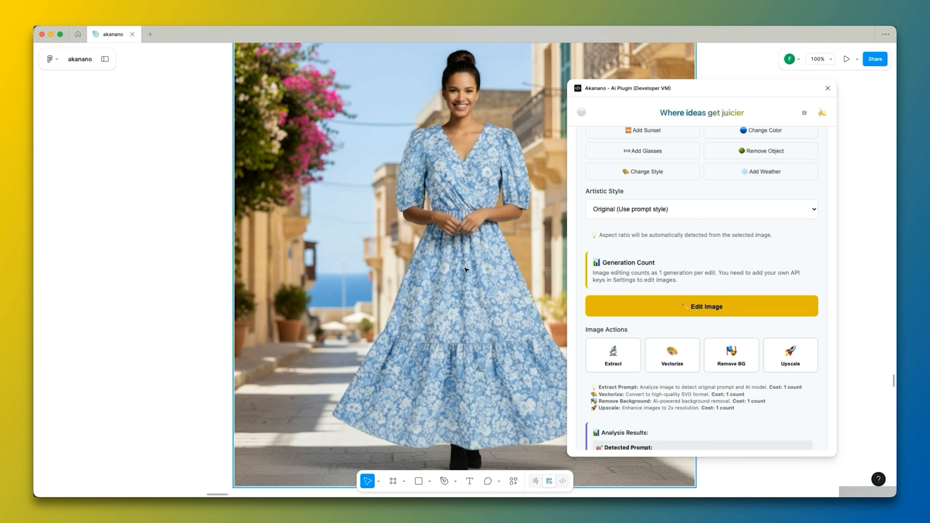
# Move the background-free cutout of the woman to the left of the duplicated street photo.
pyautogui.scroll(-5, 500, 287)
pyautogui.moveTo(515, 276); pyautogui.dragTo(334, 272)
pyautogui.scroll(6, 306, 268)
pyautogui.scroll(-4, 306, 269)
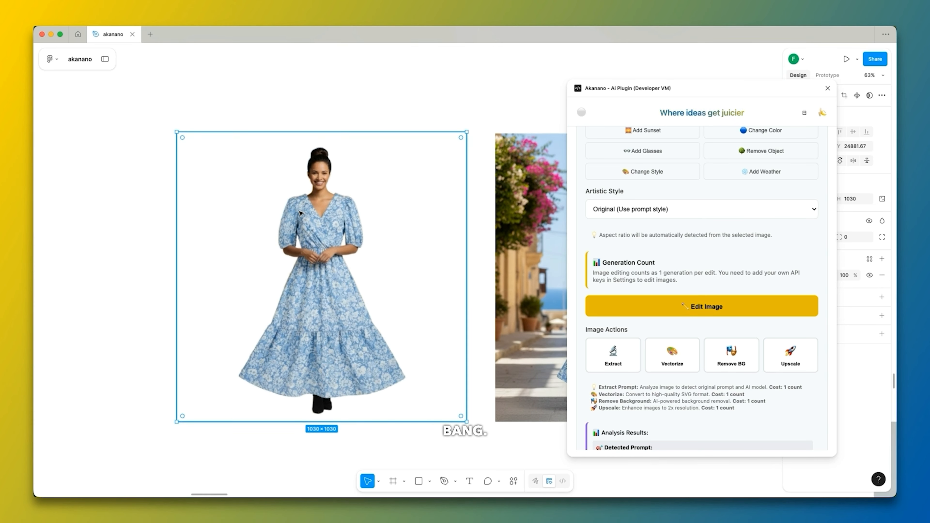
pyautogui.scroll(-4, 137, 199)
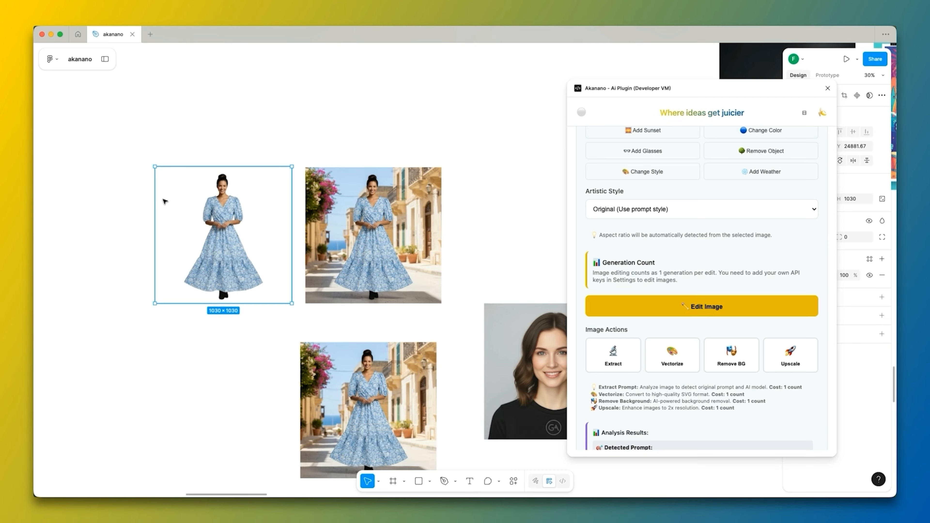
# Select the duplicated street photo and run the Upscale action on the loaded image.
pyautogui.scroll(1, 368, 213)
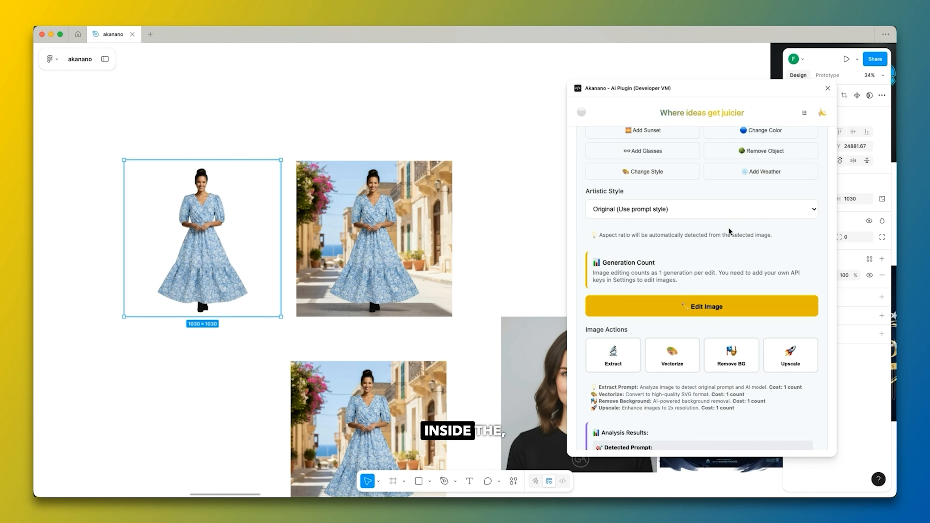
pyautogui.scroll(-3, 661, 234)
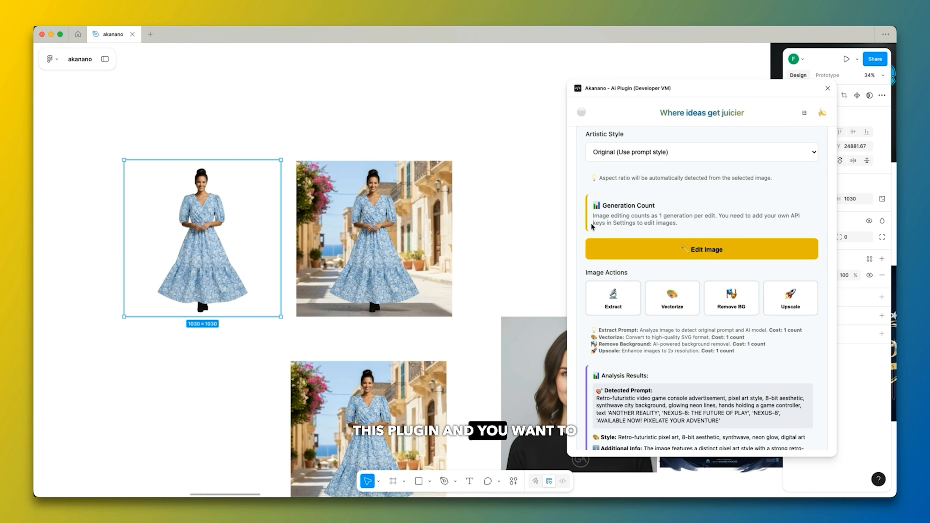
pyautogui.click(356, 238)
pyautogui.scroll(3, 373, 210)
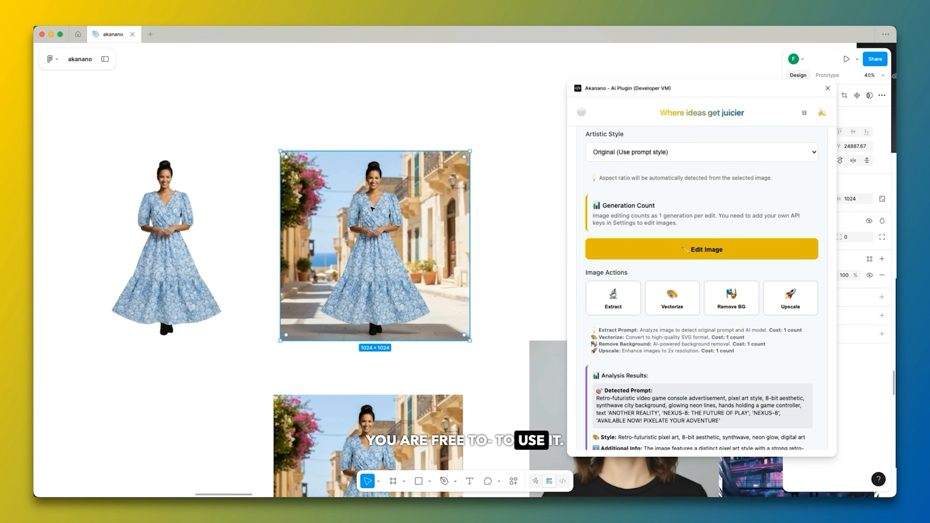
pyautogui.click(791, 302)
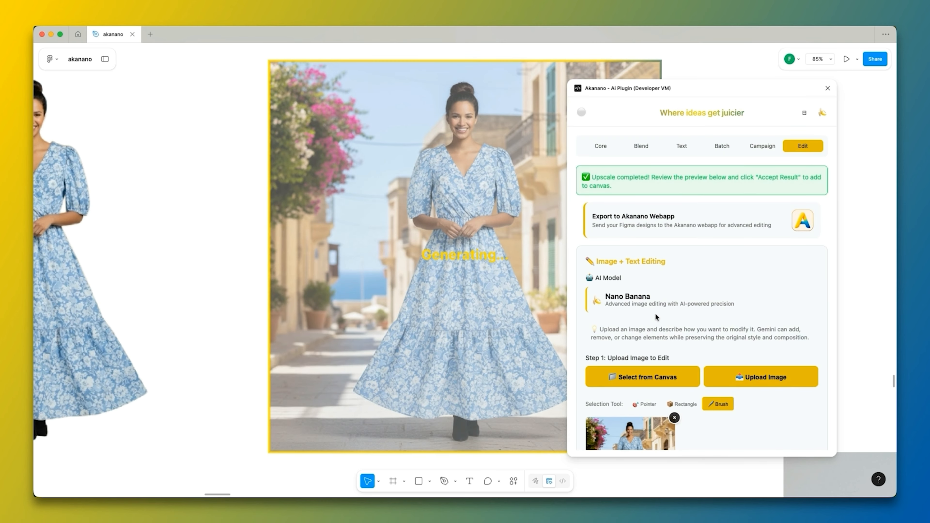
# Compare the original and upscaled versions in the before/after preview and add the upscaled photo to the canvas.
pyautogui.scroll(-15, 655, 314)
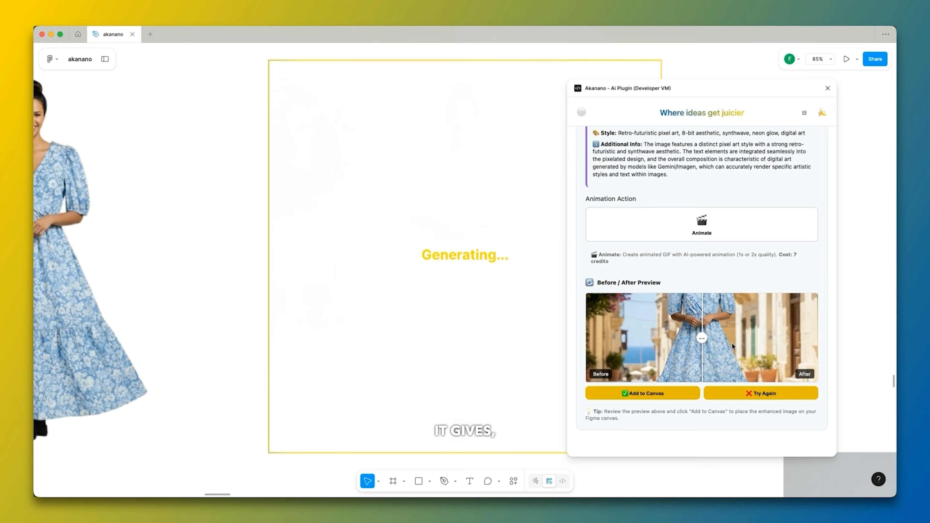
pyautogui.moveTo(701, 341)
pyautogui.mouseDown()
pyautogui.moveTo(812, 343)
pyautogui.moveTo(611, 342)
pyautogui.moveTo(689, 342)
pyautogui.mouseUp()
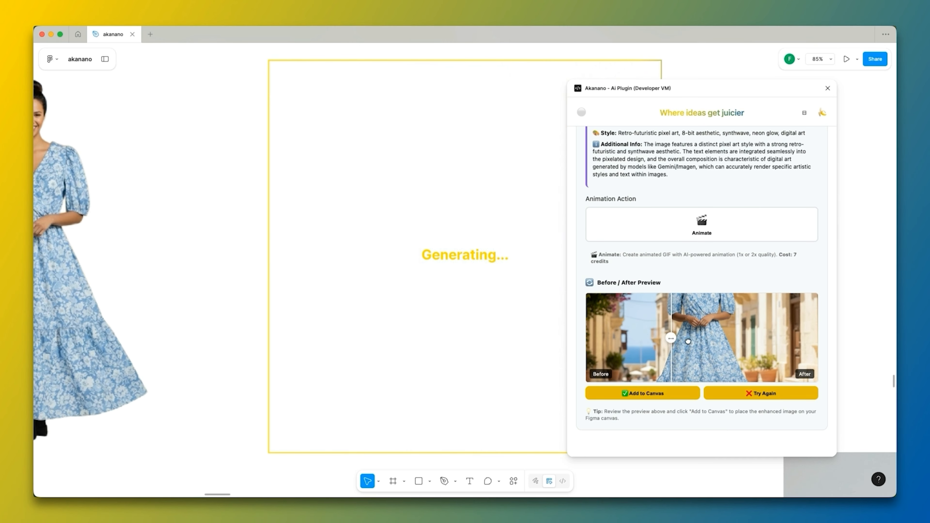
pyautogui.moveTo(775, 341); pyautogui.dragTo(794, 342)
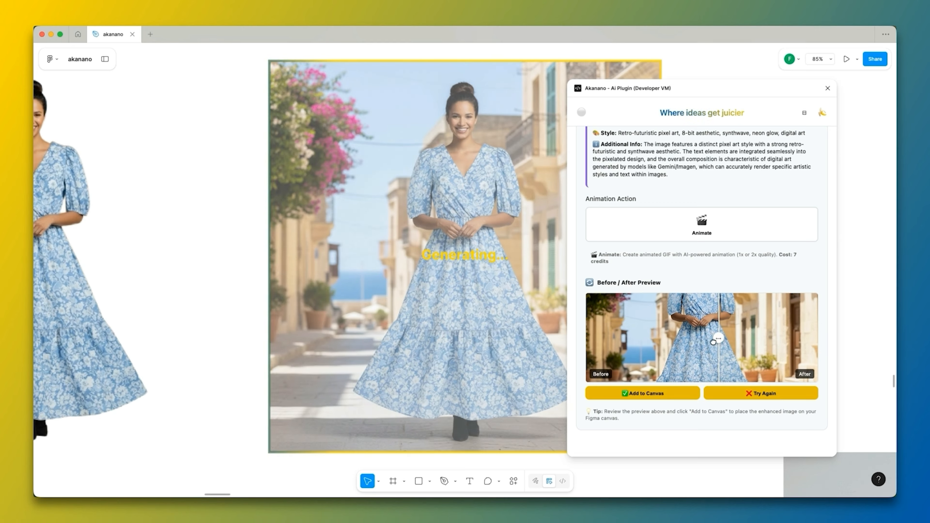
pyautogui.moveTo(651, 342); pyautogui.dragTo(731, 344)
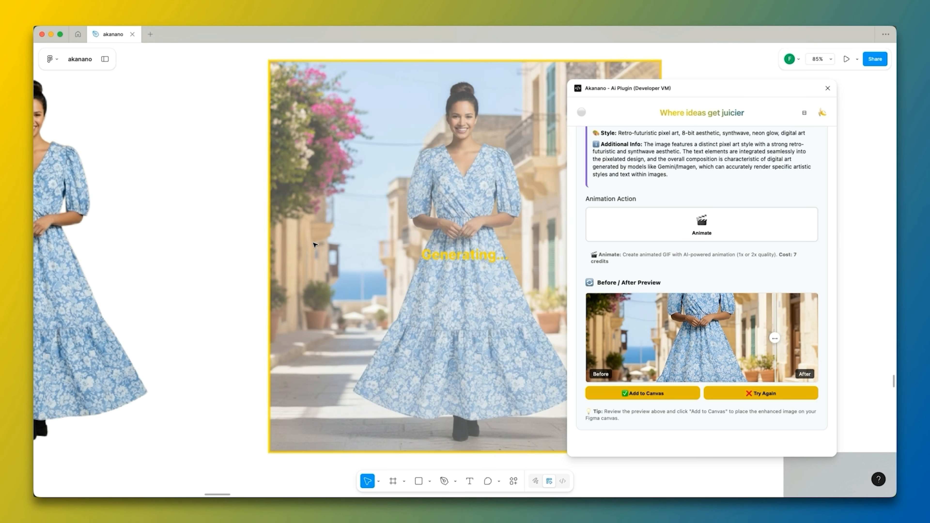
pyautogui.scroll(-3, 314, 245)
pyautogui.click(647, 394)
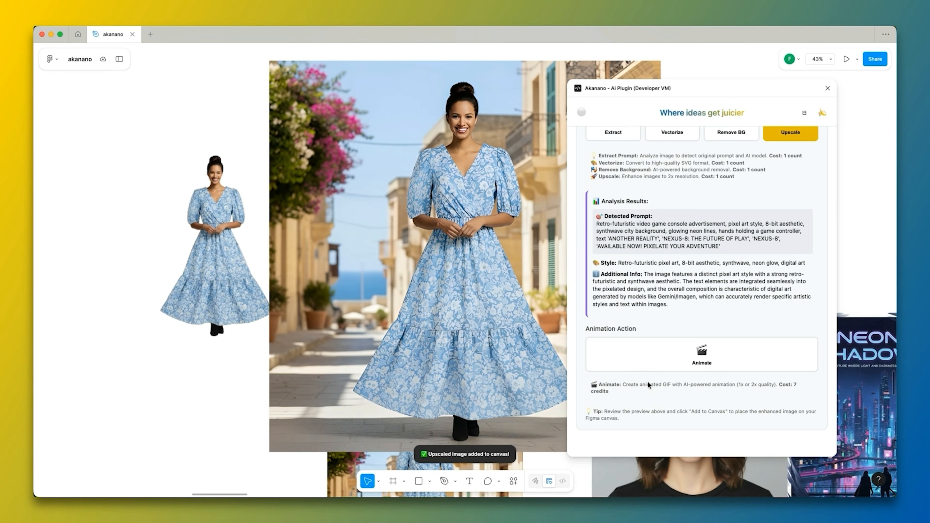
# Move the upscaled dress photo into the empty space to the left of the woman's cutout.
pyautogui.scroll(-5, 476, 258)
pyautogui.moveTo(516, 259); pyautogui.dragTo(228, 250)
pyautogui.scroll(-5, 525, 250)
pyautogui.scroll(8, 329, 217)
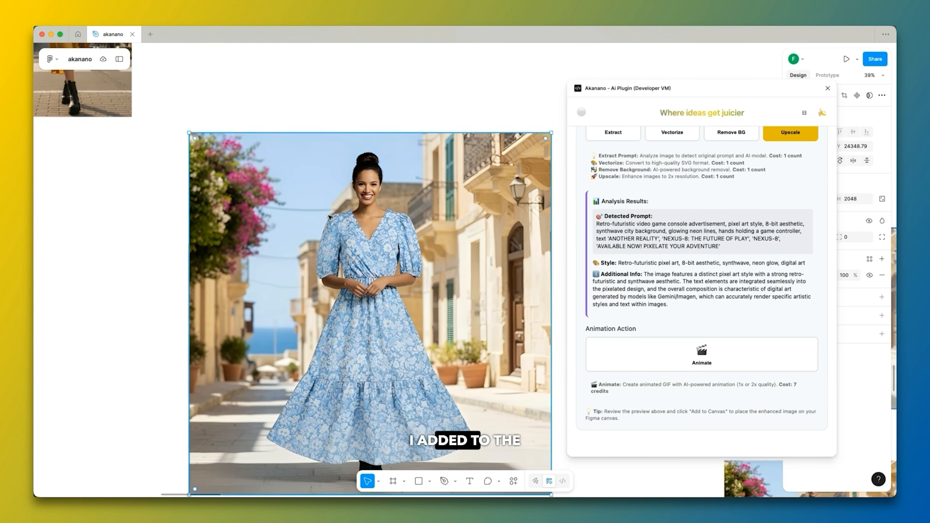
# Examine the upscaled dress photo's size and detail at different magnifications.
pyautogui.scroll(5, 329, 217)
pyautogui.scroll(-4, 345, 208)
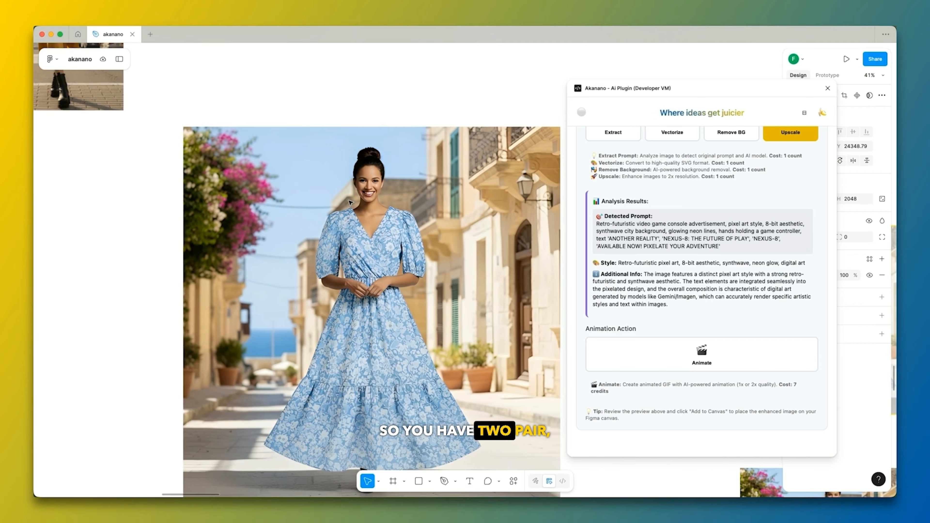
pyautogui.scroll(-3, 299, 164)
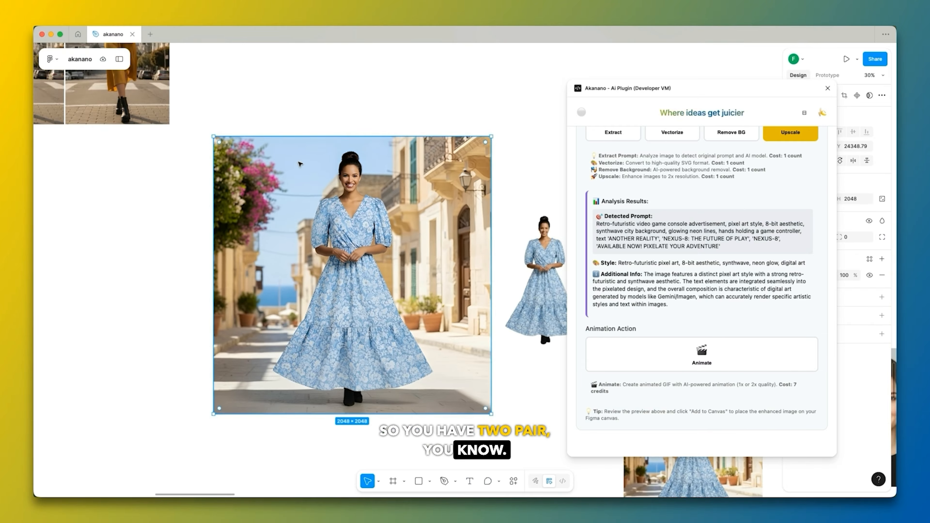
pyautogui.scroll(1, 302, 171)
pyautogui.click(305, 286)
pyautogui.scroll(-1, 306, 286)
pyautogui.scroll(1, 307, 281)
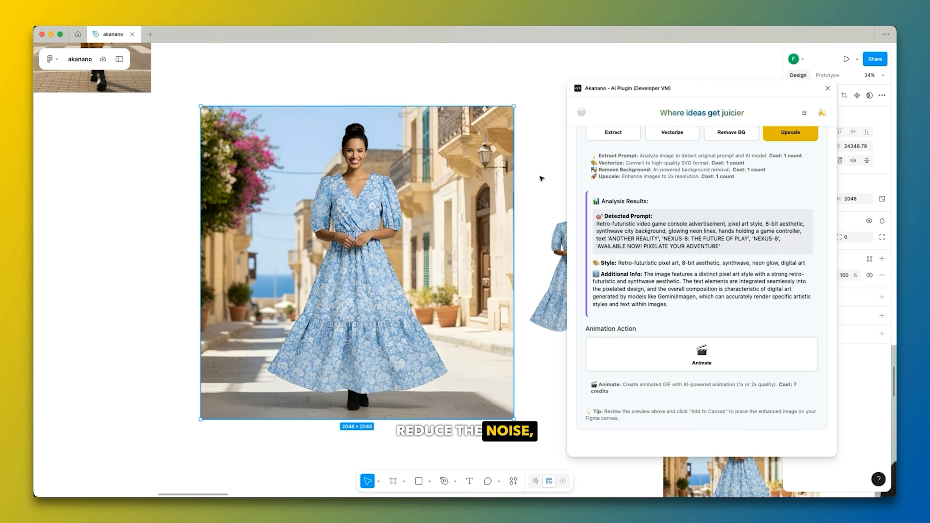
pyautogui.click(171, 205)
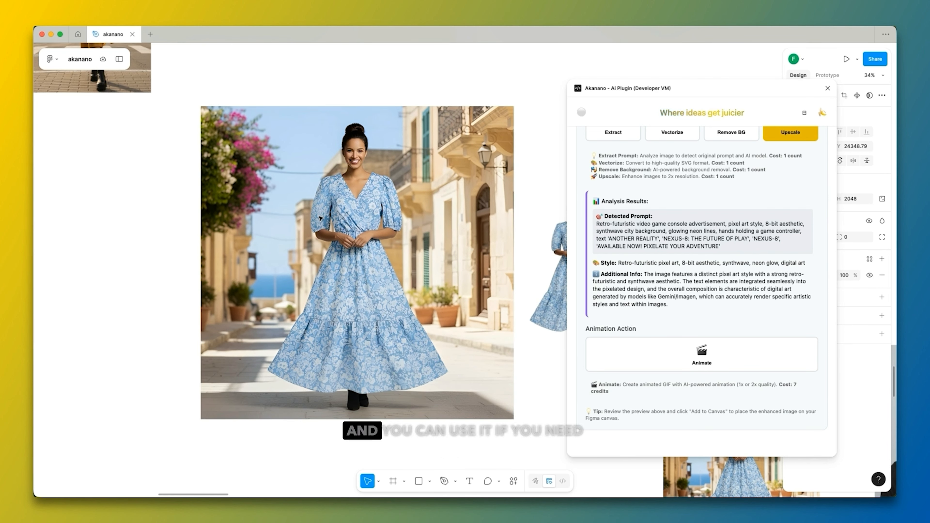
pyautogui.scroll(10, 727, 238)
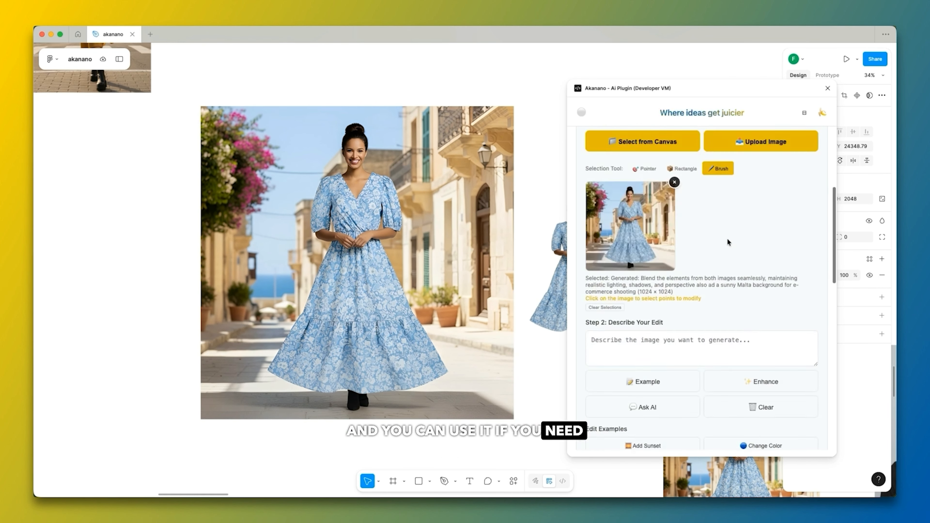
pyautogui.scroll(-10, 727, 236)
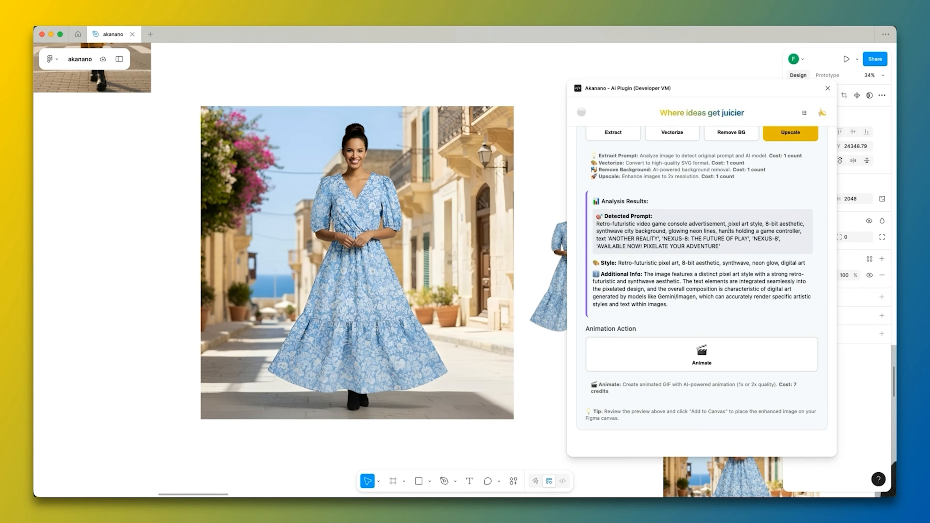
# Move the red sports car image out of the lower car row into the empty space to the right of it.
pyautogui.scroll(-10, 343, 291)
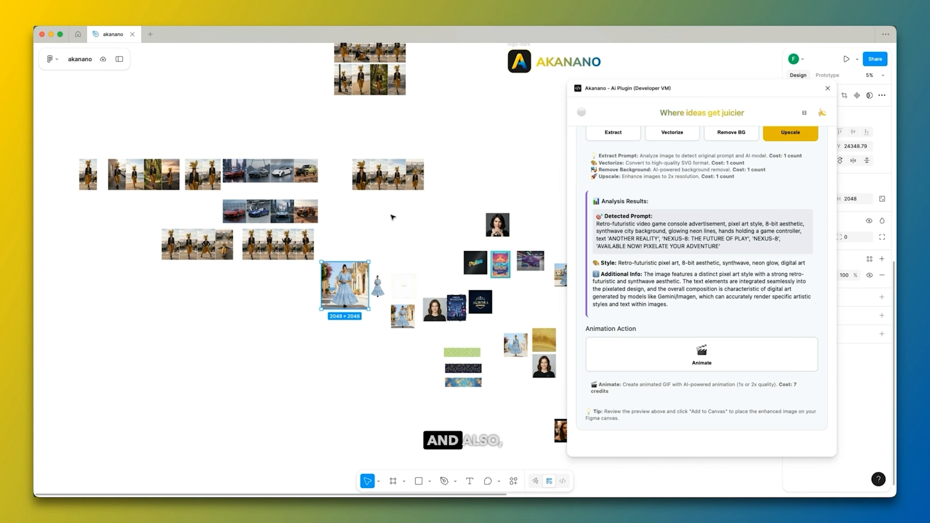
pyautogui.scroll(5, 215, 215)
pyautogui.click(245, 207)
pyautogui.scroll(-5, 227, 209)
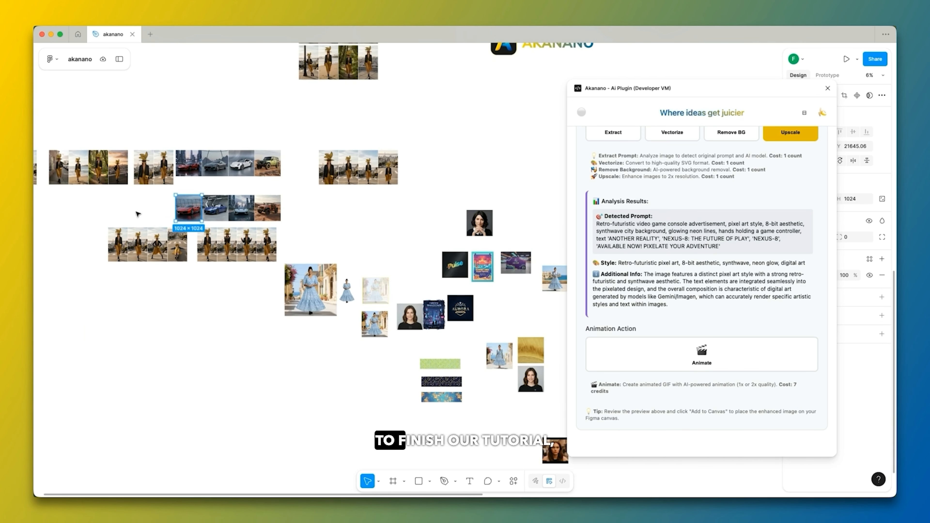
pyautogui.moveTo(232, 210); pyautogui.dragTo(341, 220)
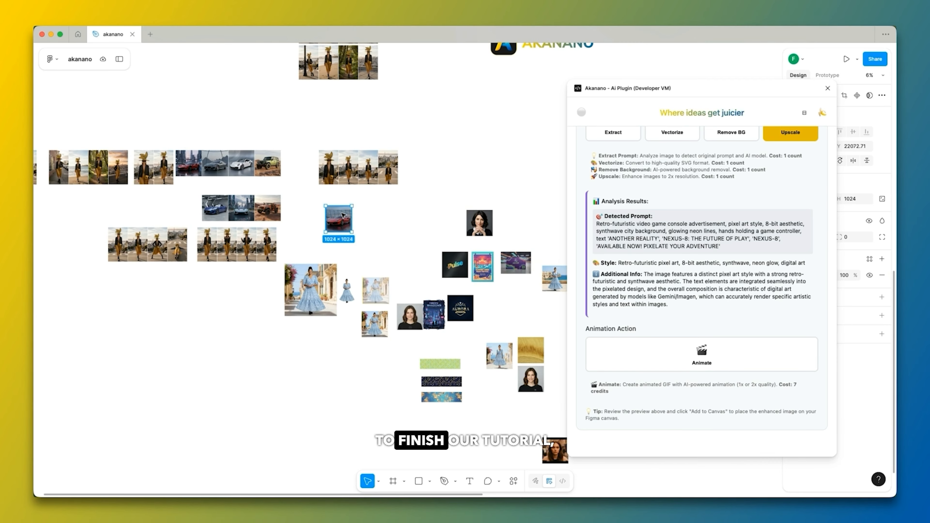
pyautogui.scroll(10, 344, 216)
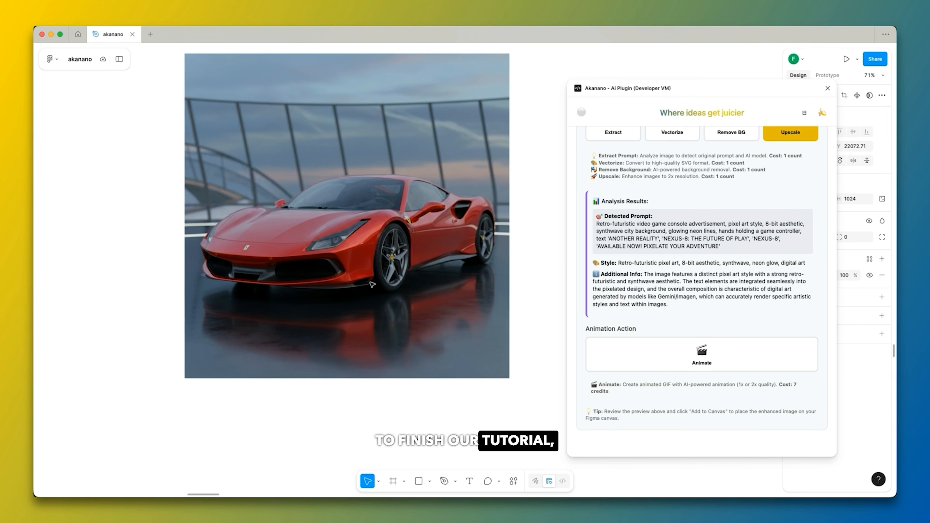
# Replace the loaded dress photo in the plugin with the red sports car image and bring up the Animate action.
pyautogui.scroll(7, 679, 250)
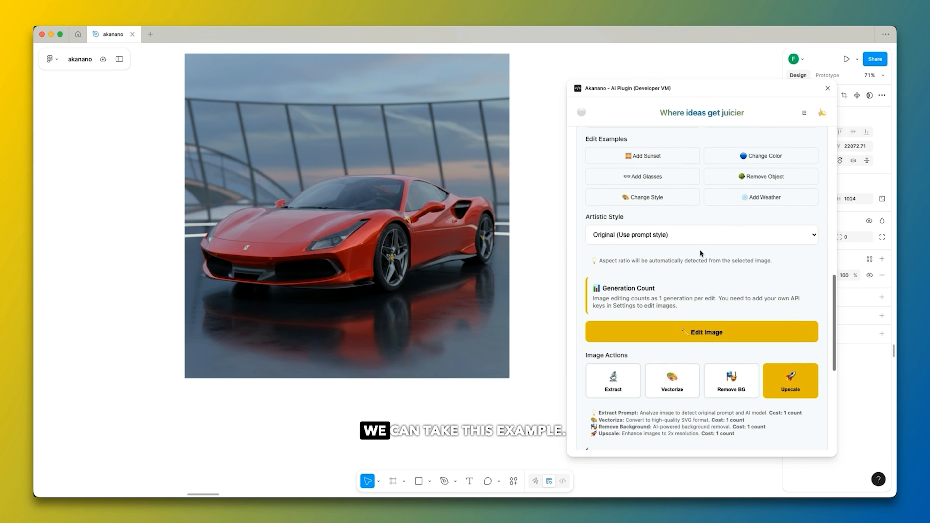
pyautogui.scroll(6, 700, 250)
pyautogui.click(675, 382)
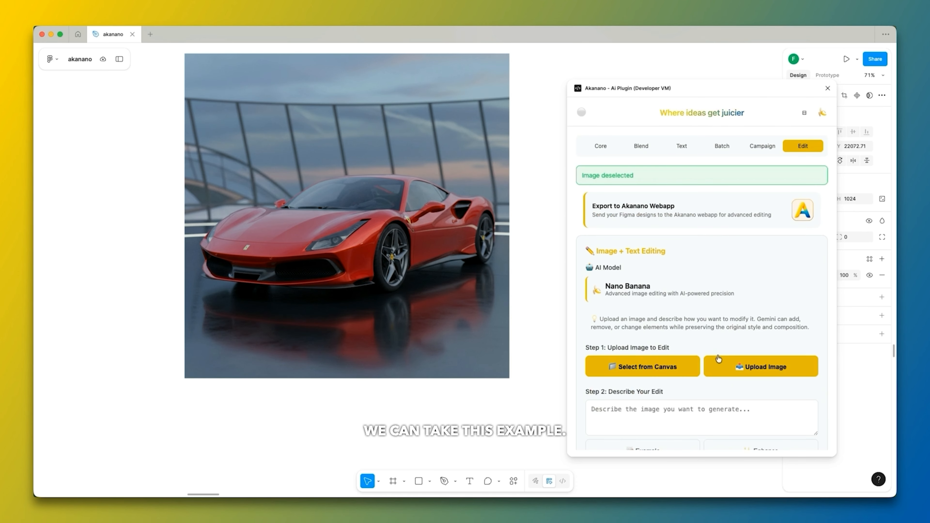
pyautogui.scroll(-3, 769, 216)
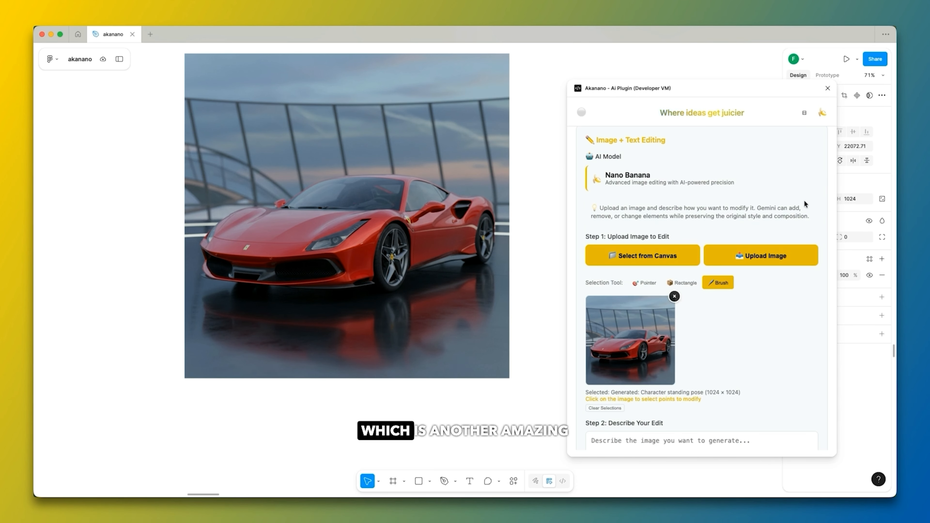
pyautogui.scroll(-15, 804, 200)
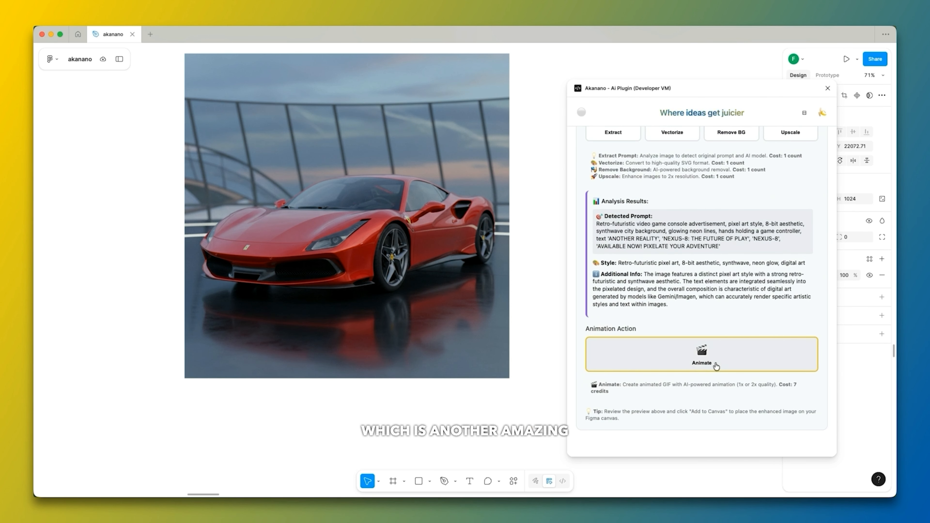
# Generate a car animation in the Original style with the prompt "make the car rotate the wheel and apply some snow coming from the top".
pyautogui.click(747, 364)
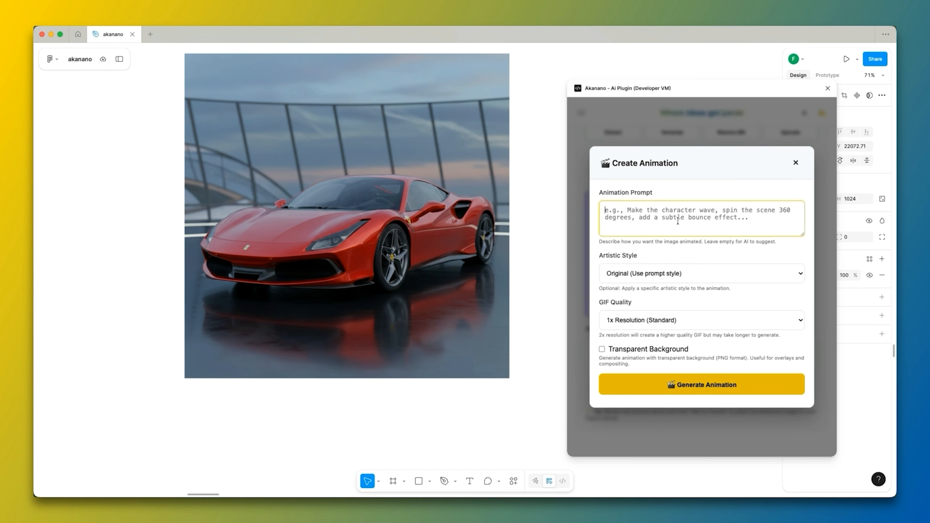
pyautogui.write('make the car ')
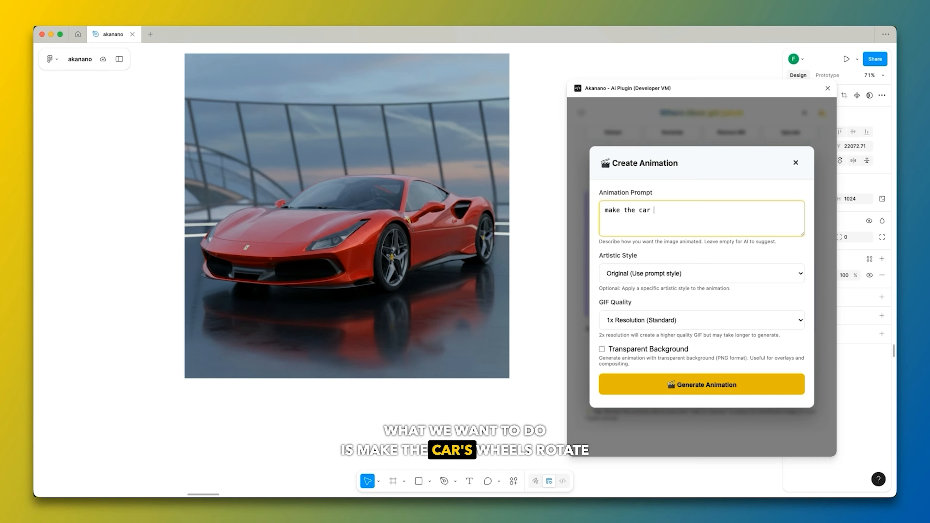
pyautogui.write('rotate the wheel and apply some snow coming from the top')
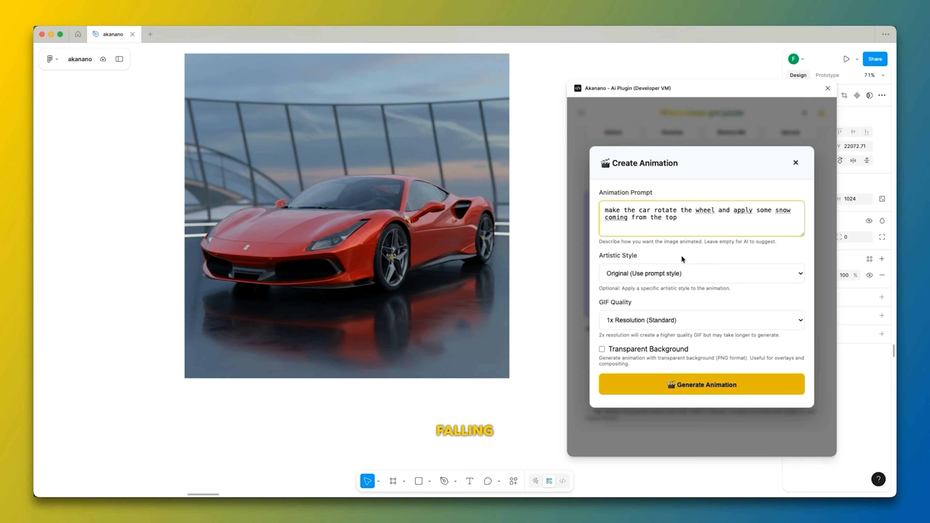
pyautogui.click(665, 273)
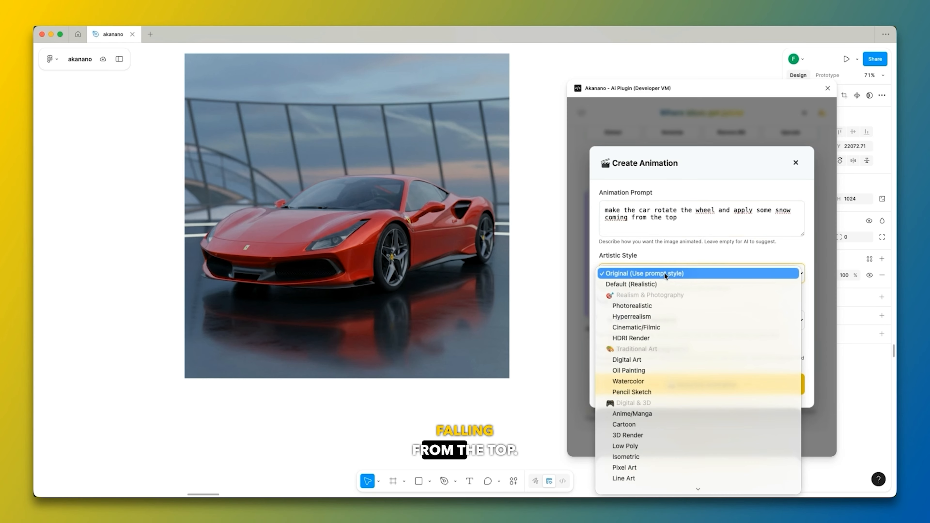
pyautogui.click(663, 273)
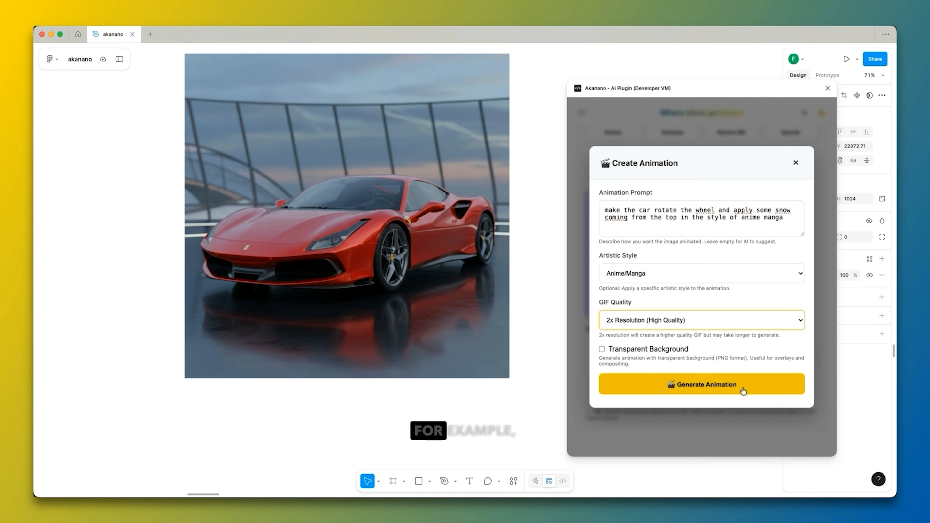
pyautogui.click(743, 392)
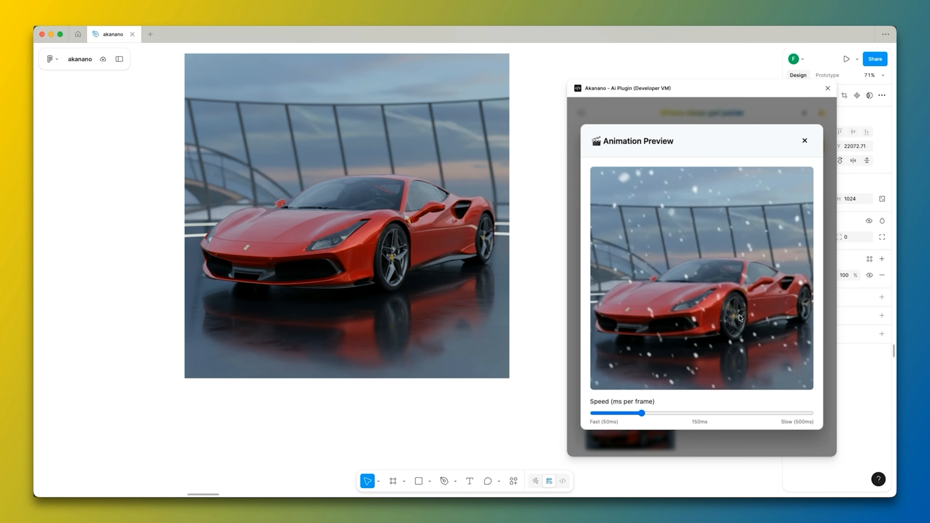
# Add the generated car animation to the canvas and place it just to the right of the original red car image.
pyautogui.scroll(-2, 734, 329)
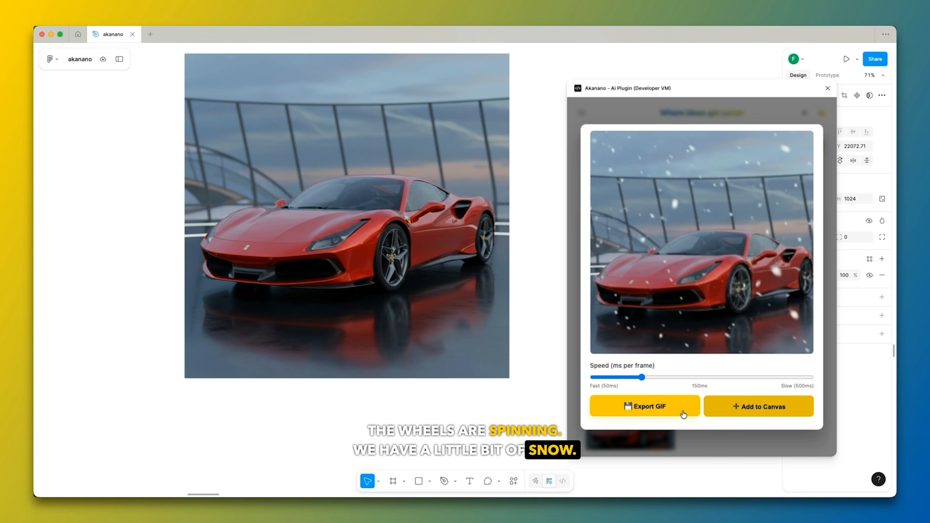
pyautogui.scroll(2, 749, 411)
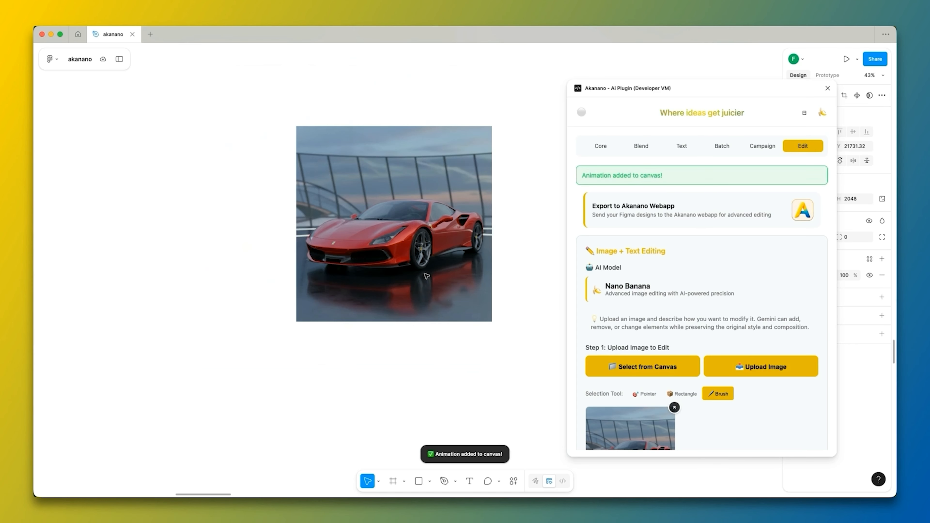
pyautogui.scroll(-10, 397, 267)
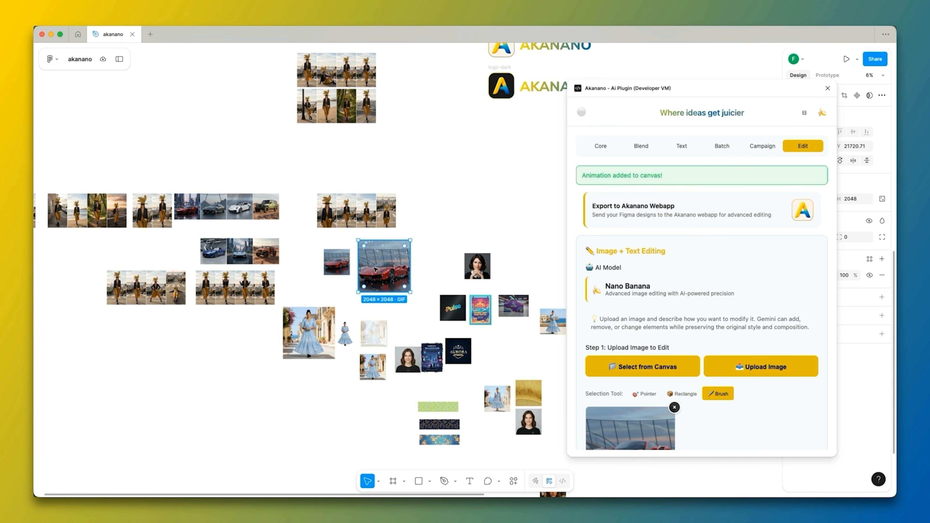
# Examine the animated car GIF beside its still original at different magnifications, and look over the plugin's image editing options.
pyautogui.scroll(5, 399, 271)
pyautogui.scroll(-10, 721, 286)
pyautogui.scroll(10, 719, 287)
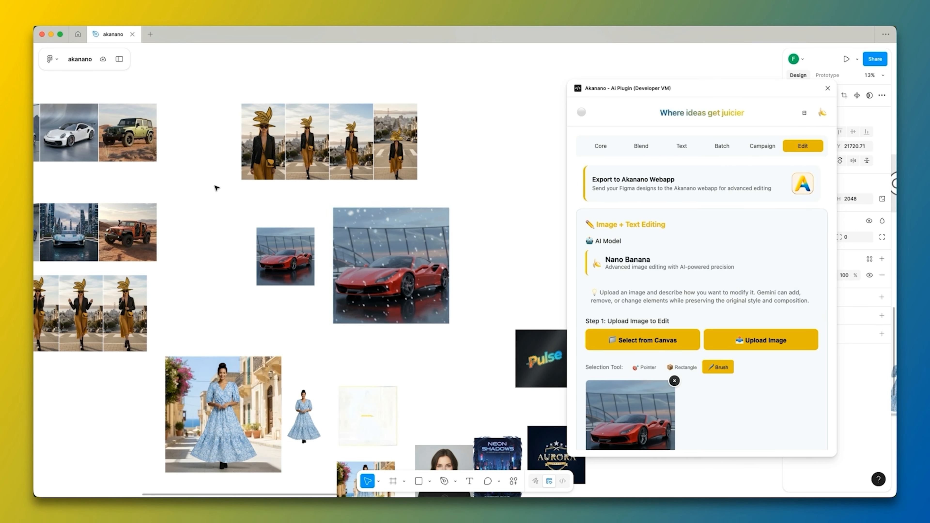
pyautogui.scroll(3, 272, 163)
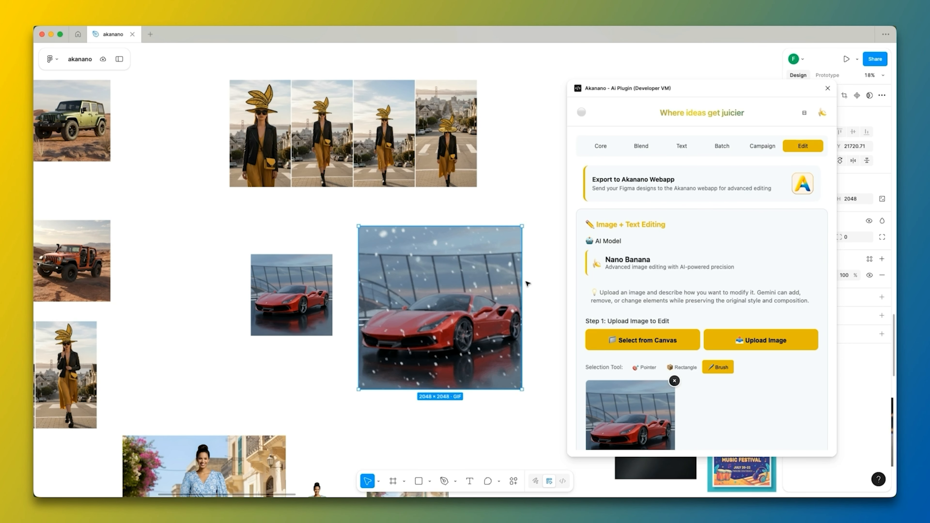
pyautogui.scroll(2, 531, 263)
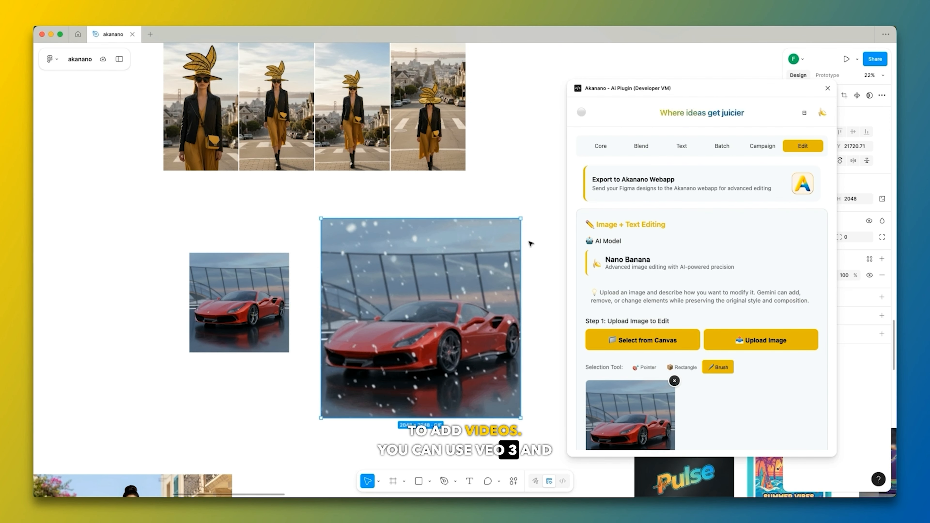
pyautogui.scroll(1, 396, 299)
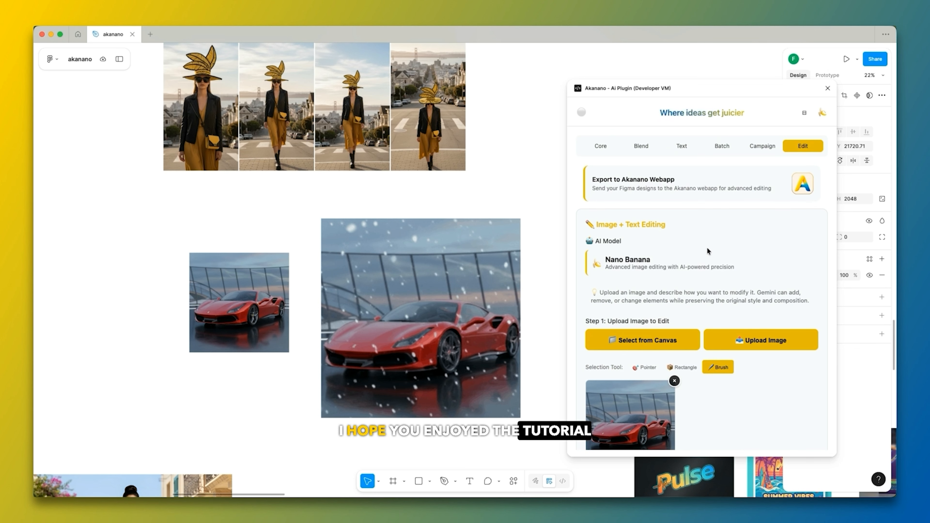
pyautogui.scroll(-10, 702, 243)
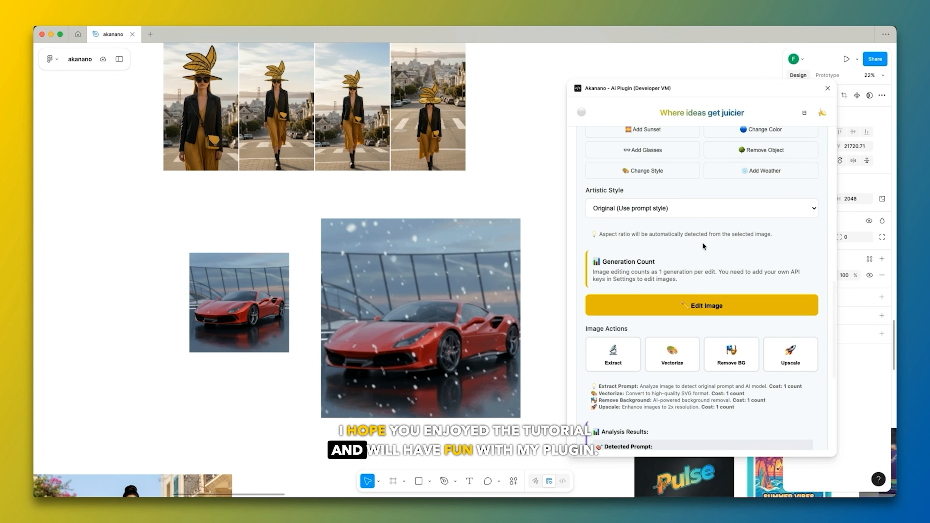
pyautogui.scroll(-5, 702, 242)
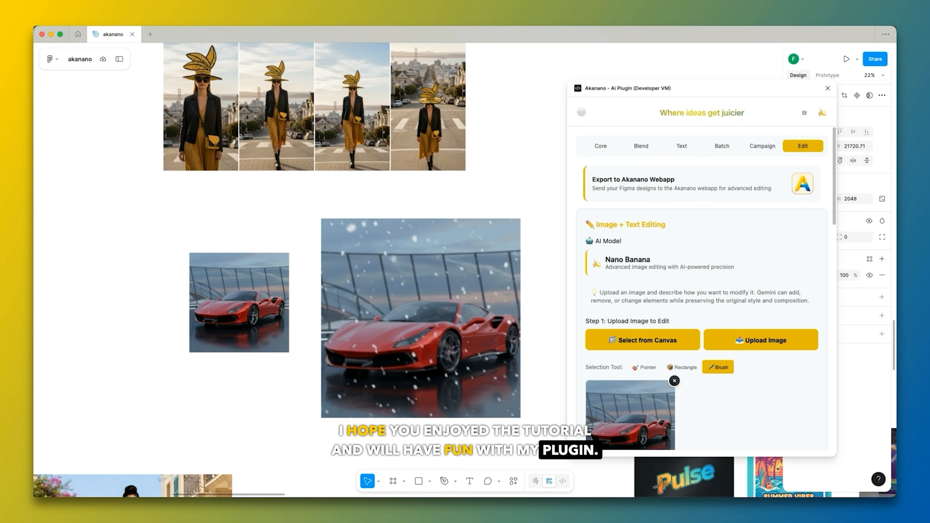